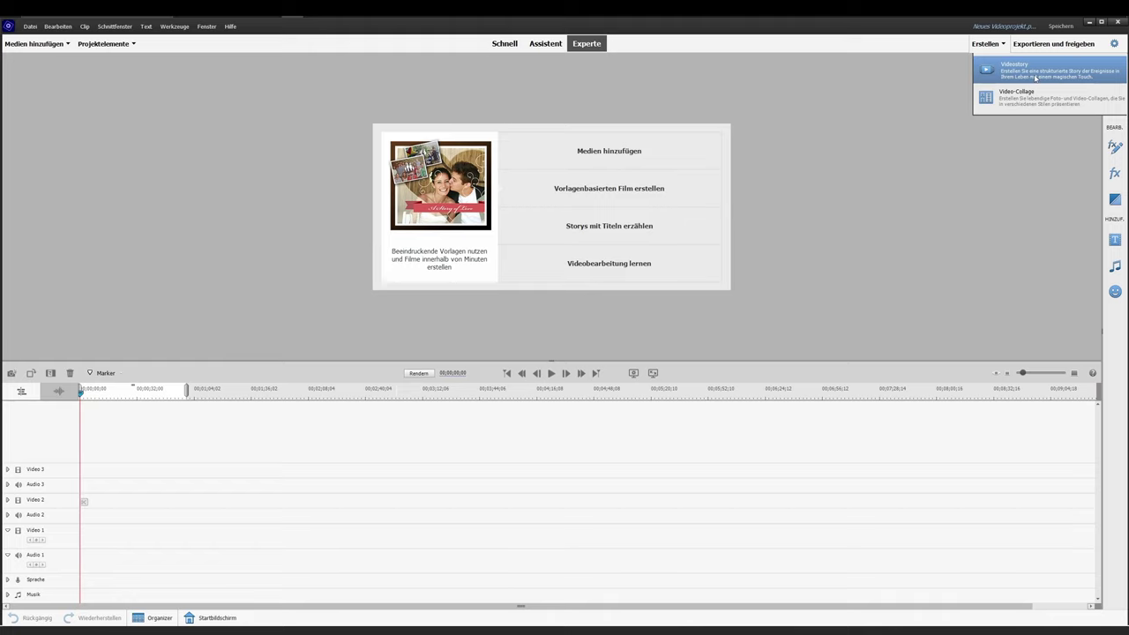
Start a new Videostory, skip the intro, and show the Geburtstag category templates.
left_click(1036, 77)
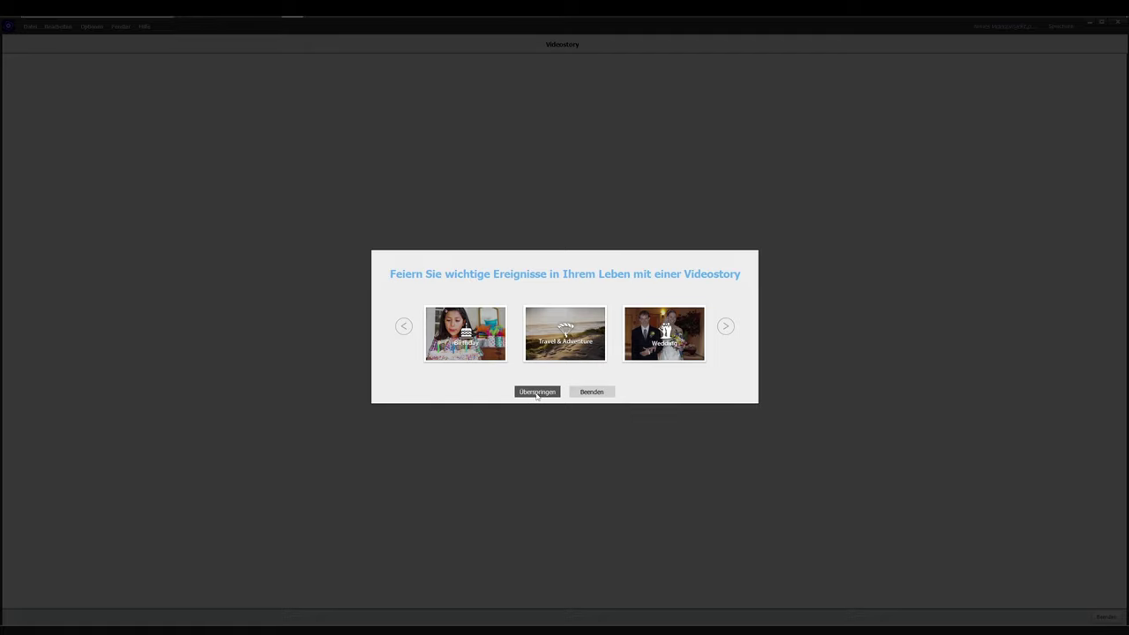
left_click(536, 393)
left_click(653, 439)
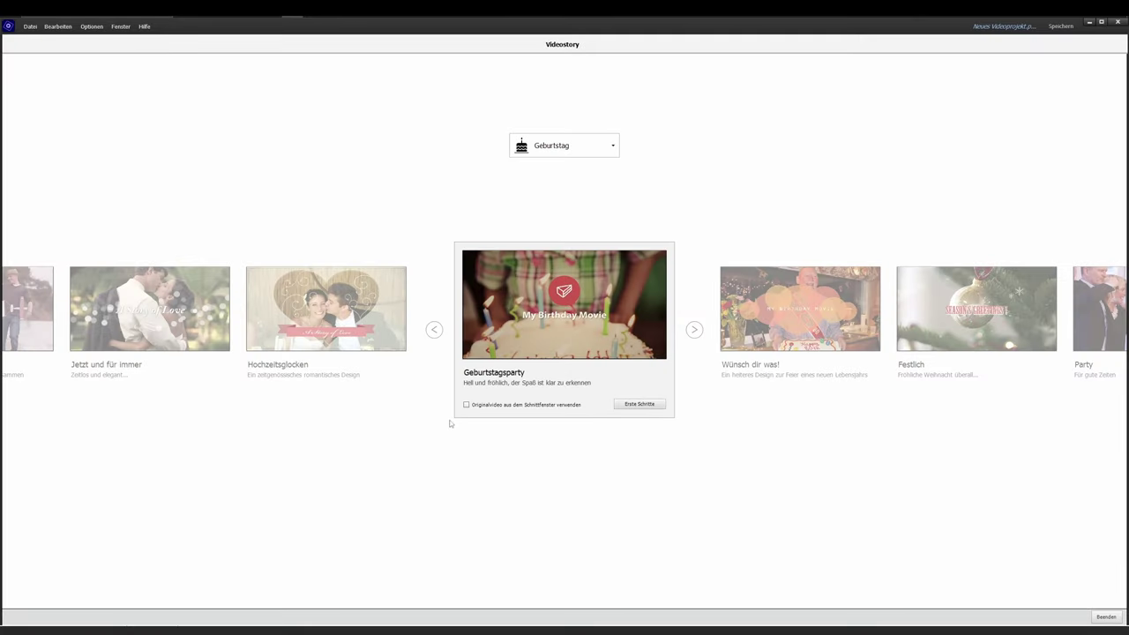
Bring the Festlich Christmas template to the front of the carousel and start a story with it.
left_click(694, 330)
left_click(695, 330)
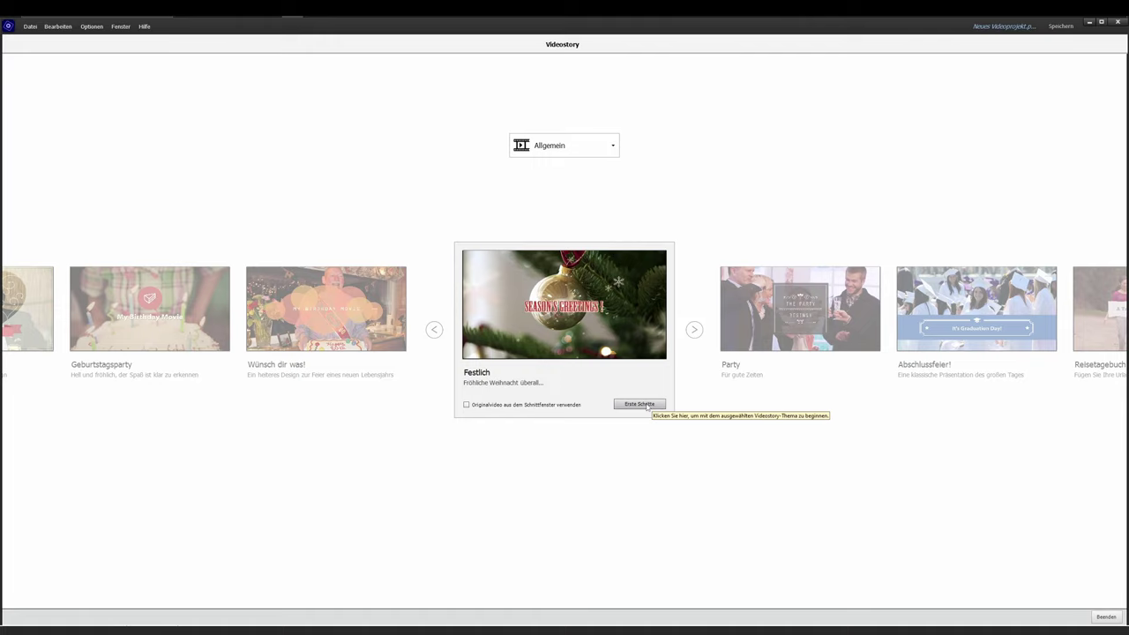
left_click(648, 405)
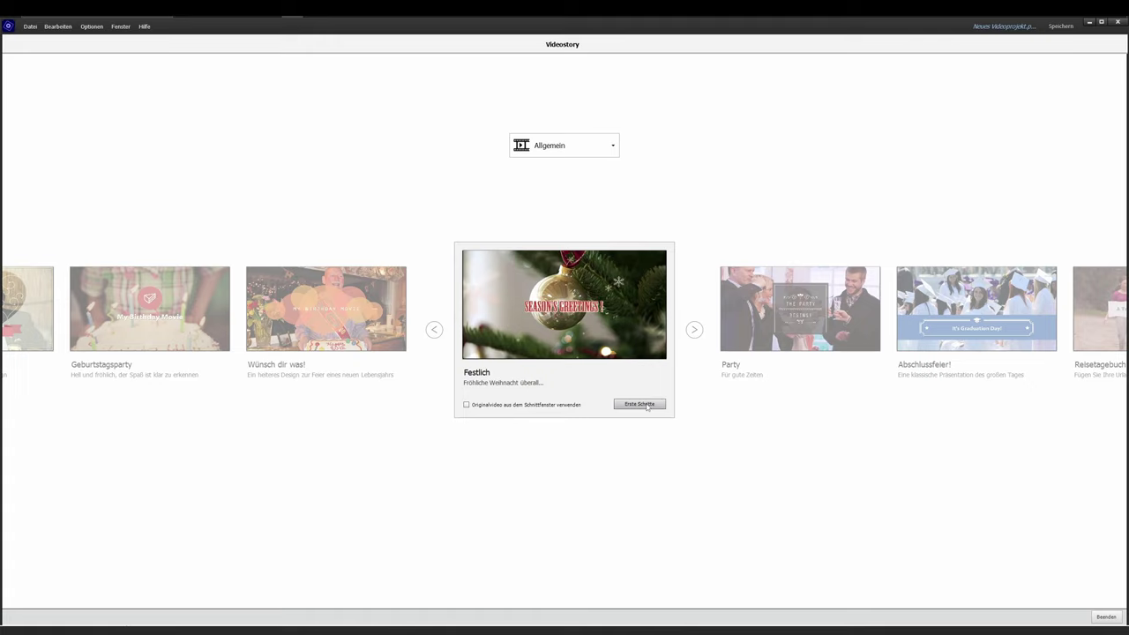
left_click(642, 406)
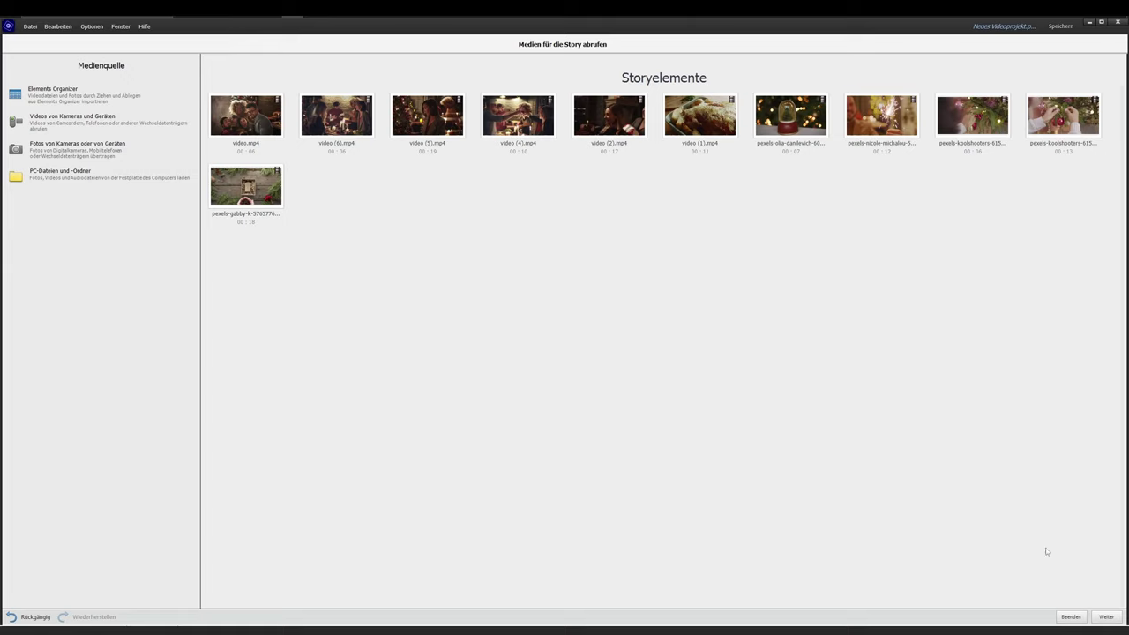
Continue with the eleven Christmas clips to the Story-Übersicht's six empty chapters.
left_click(1107, 618)
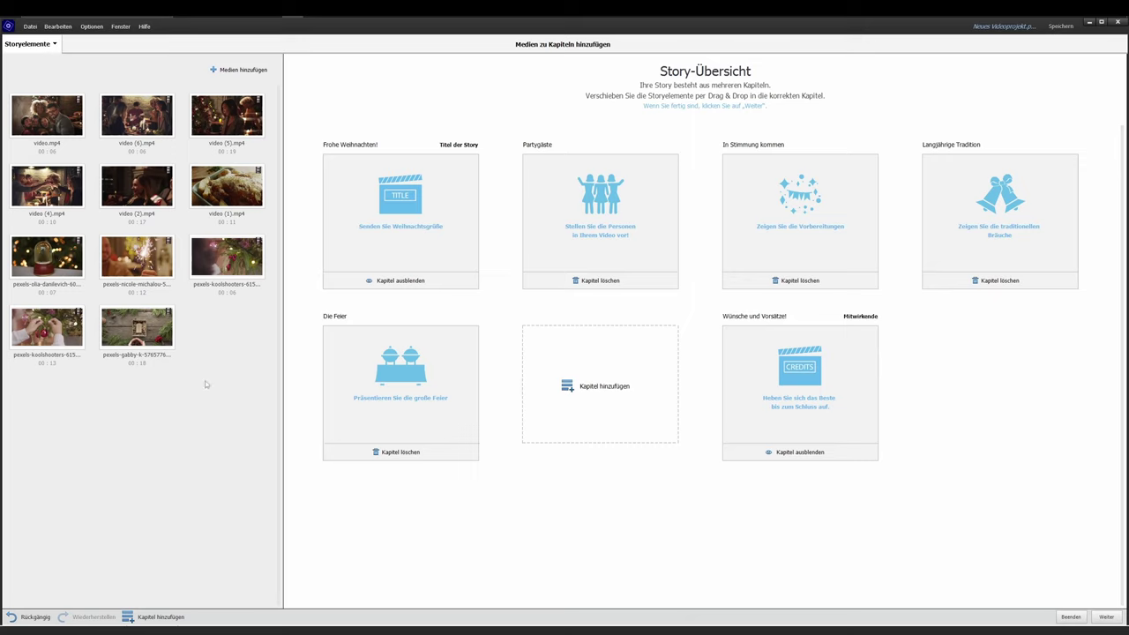
Drag the pexels-olia-danilevich snow-globe clip into the Frohe Weihnachten! chapter.
mouse_move(35, 260)
left_click(60, 265)
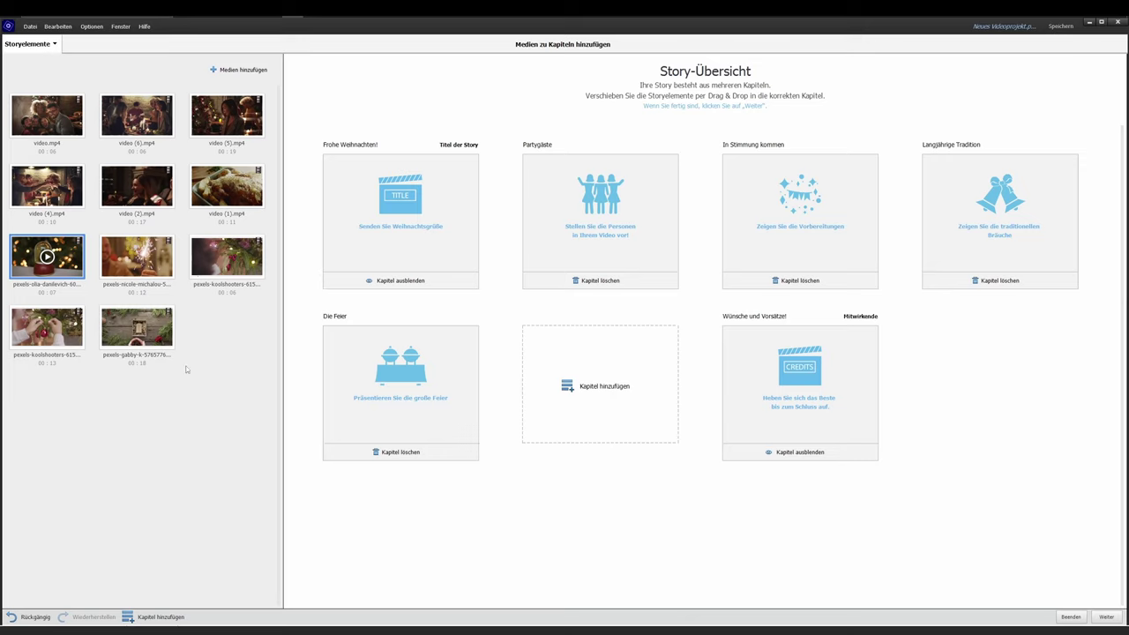
left_click(401, 226)
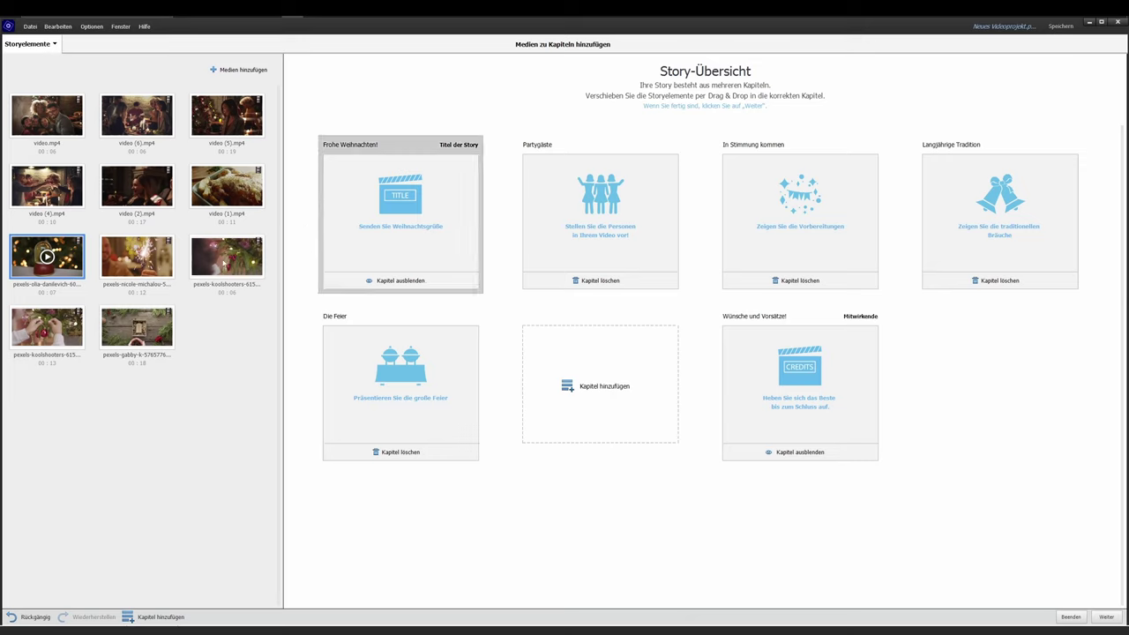
left_click_drag(430, 208, 420, 244)
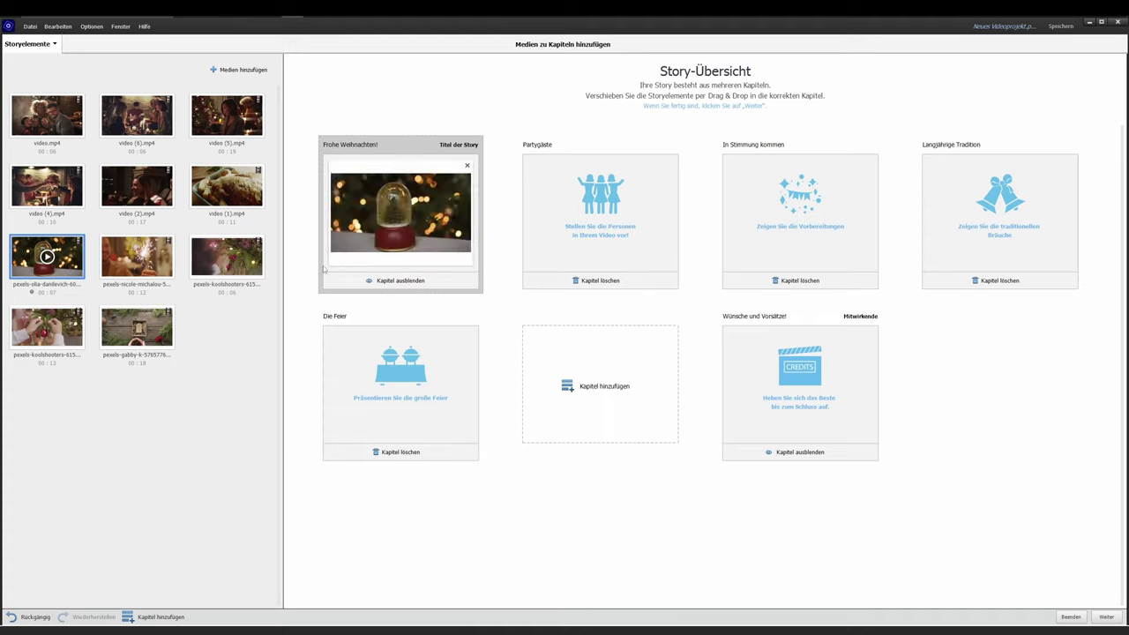
mouse_move(394, 242)
Preview video (4) and video (2), then add video (2) and video (5) to Partygäste.
left_click(47, 186)
left_click(47, 186)
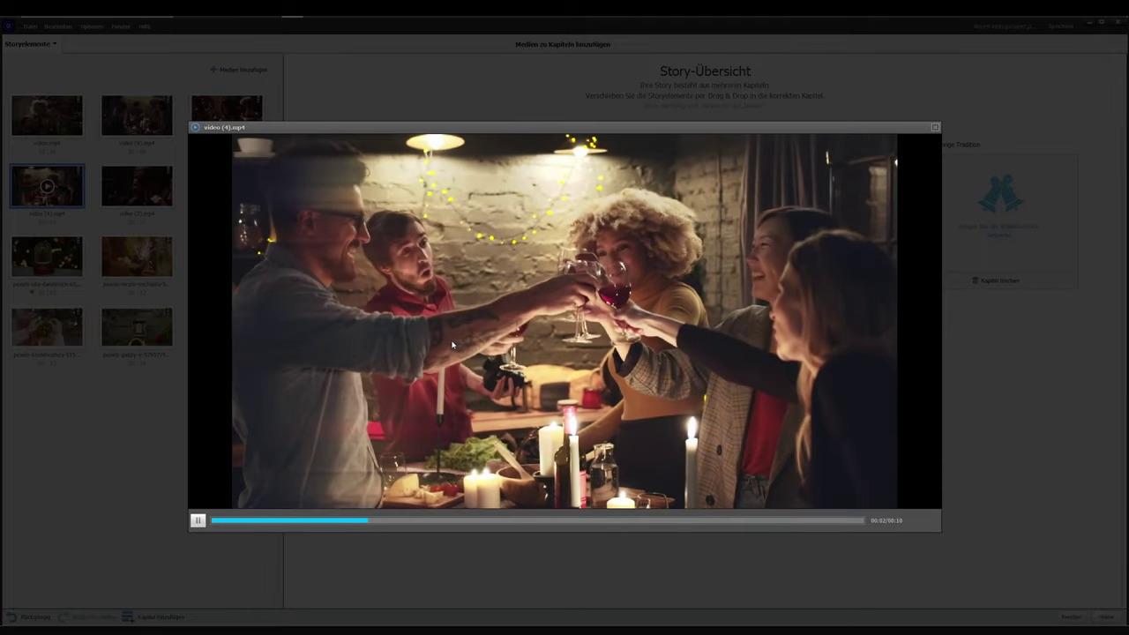
left_click(935, 127)
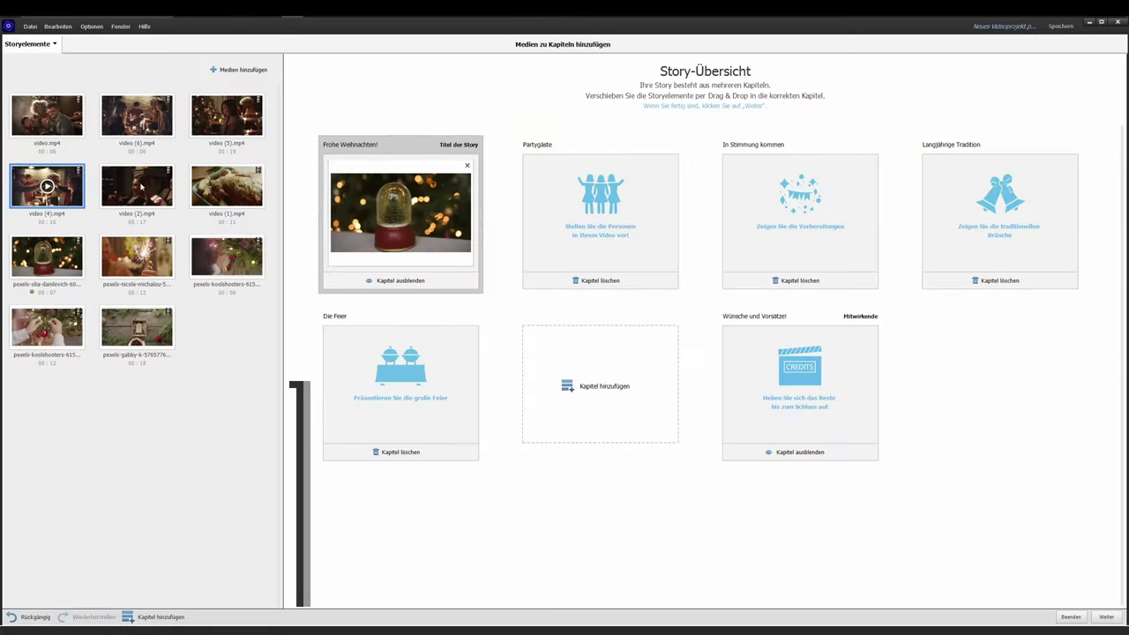
left_click(136, 186)
left_click(133, 191)
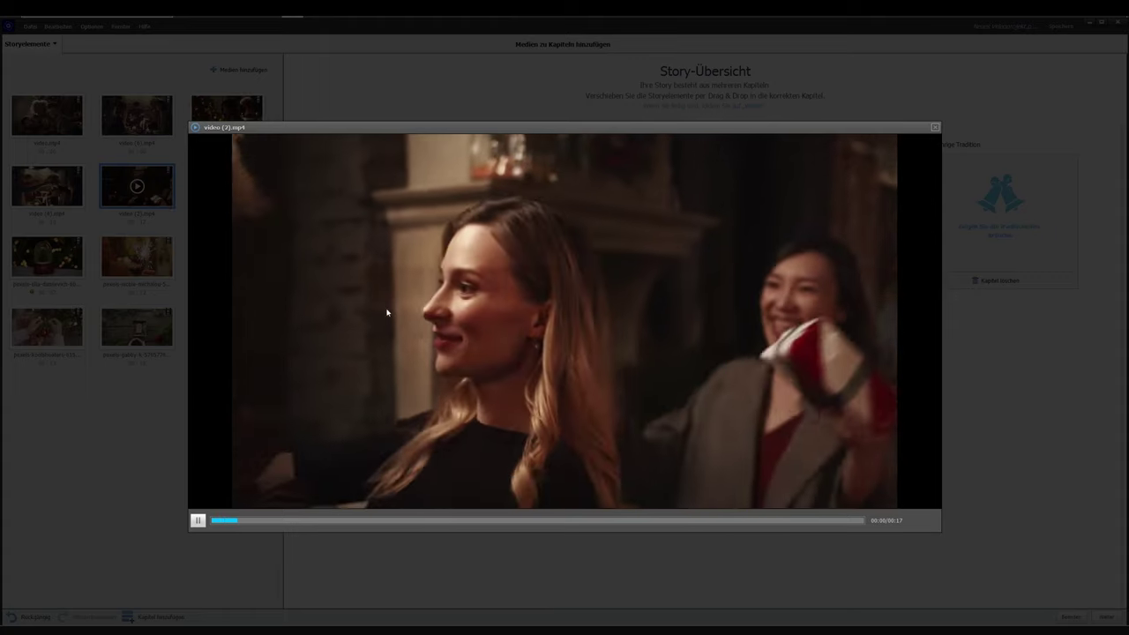
left_click(933, 128)
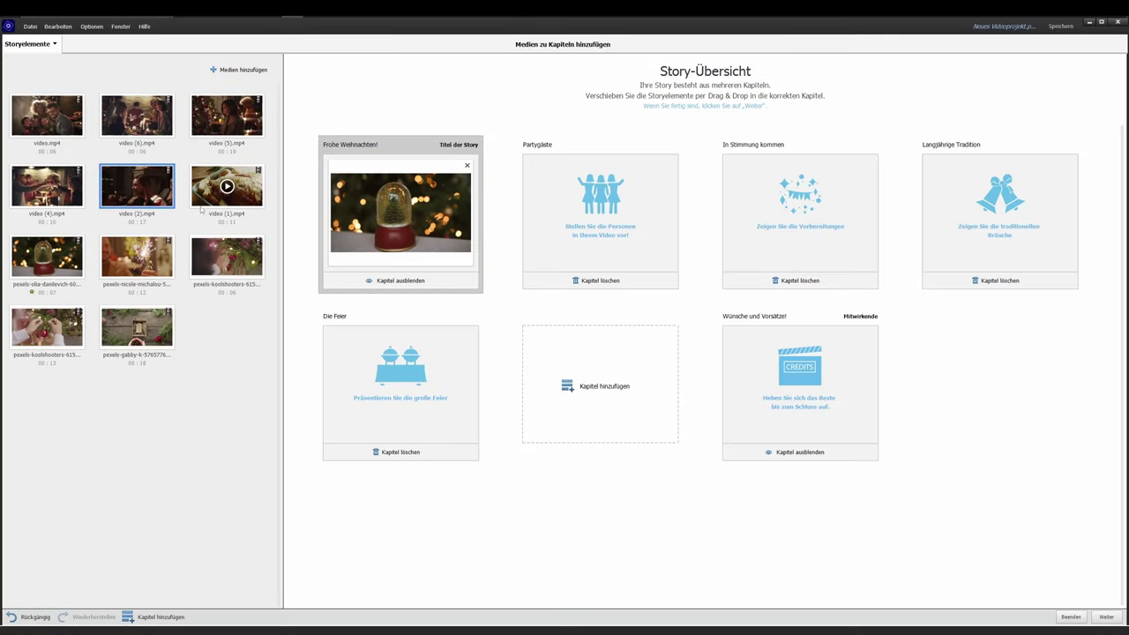
left_click(602, 227)
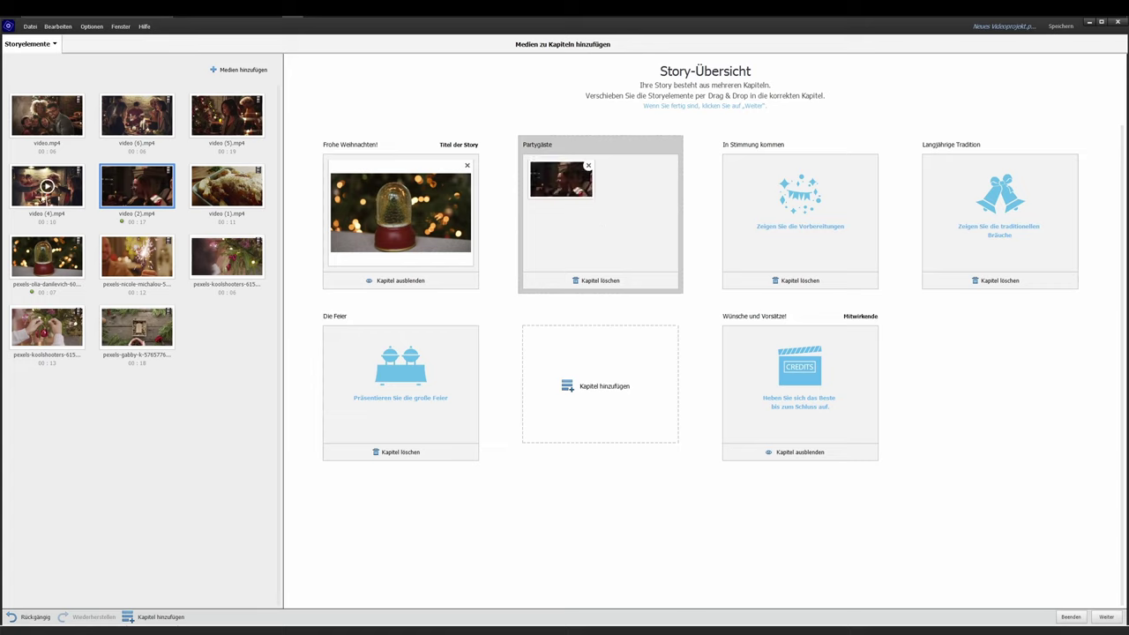
left_click_drag(227, 115, 648, 228)
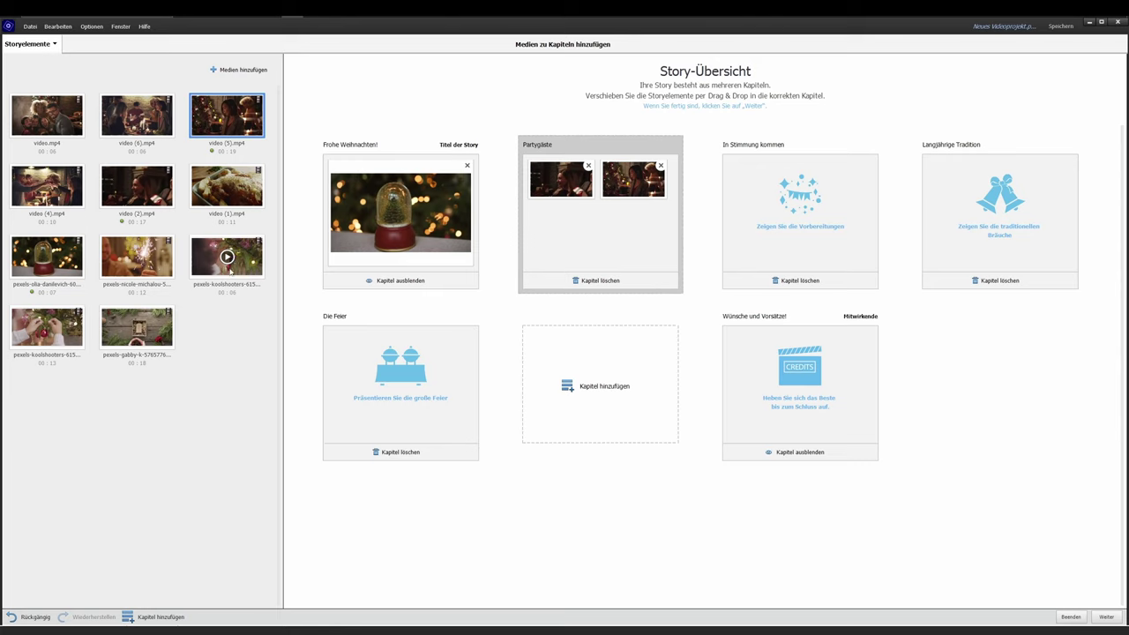
Add the Christmas-tree and ornament-decorating clips to In Stimmung kommen, removing an extra video (4).
left_click_drag(212, 270, 769, 215)
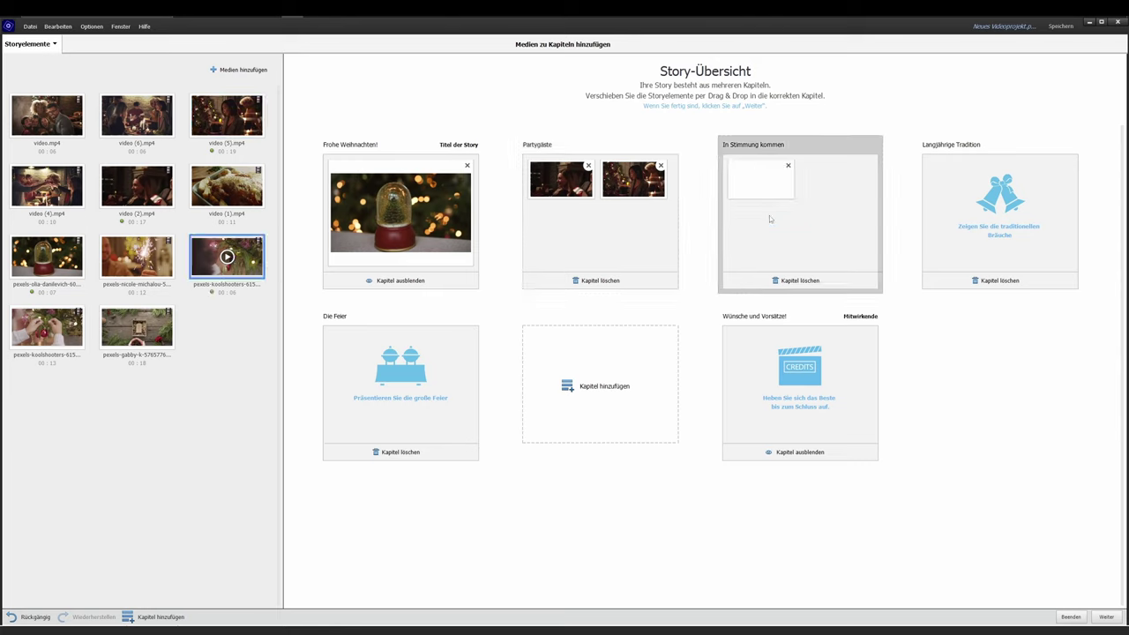
left_click_drag(47, 327, 802, 242)
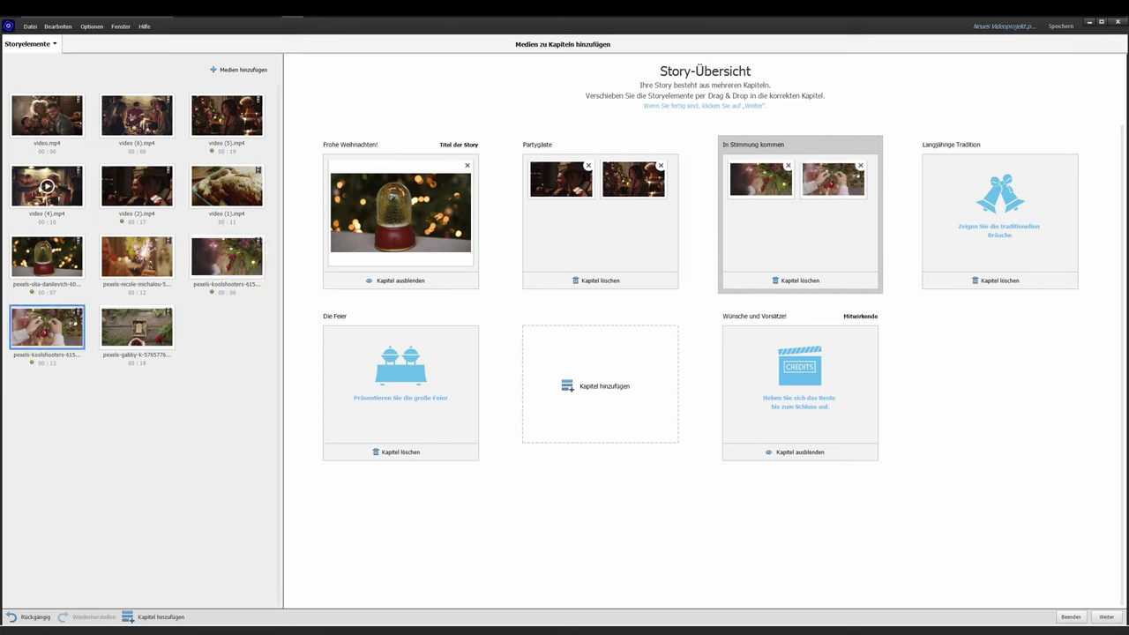
left_click(47, 187)
left_click_drag(75, 201, 794, 240)
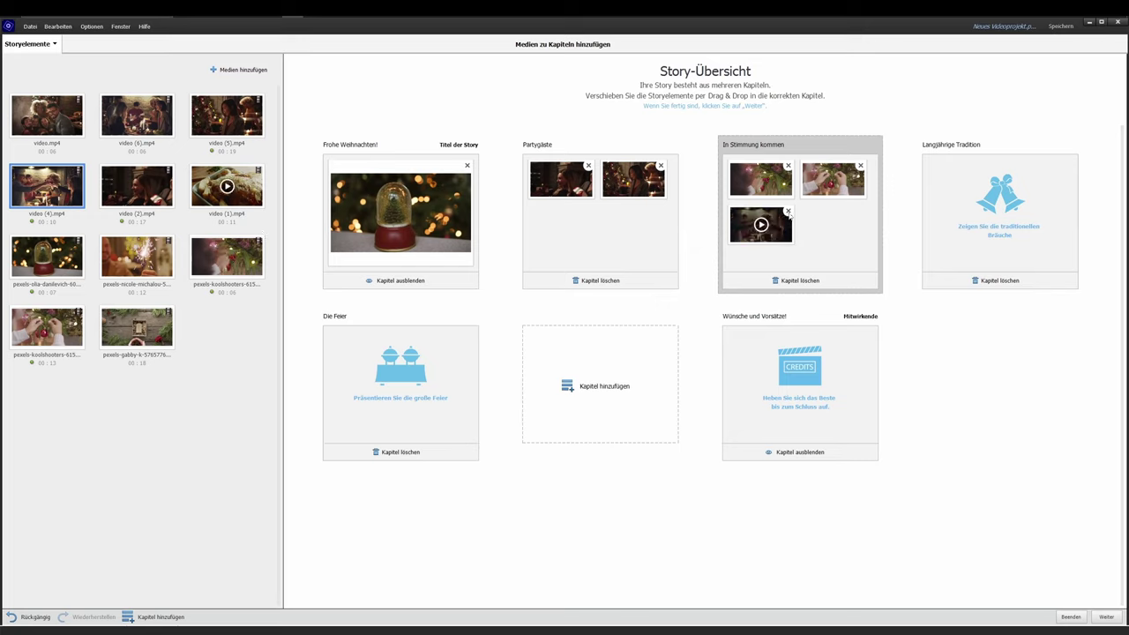
left_click(789, 212)
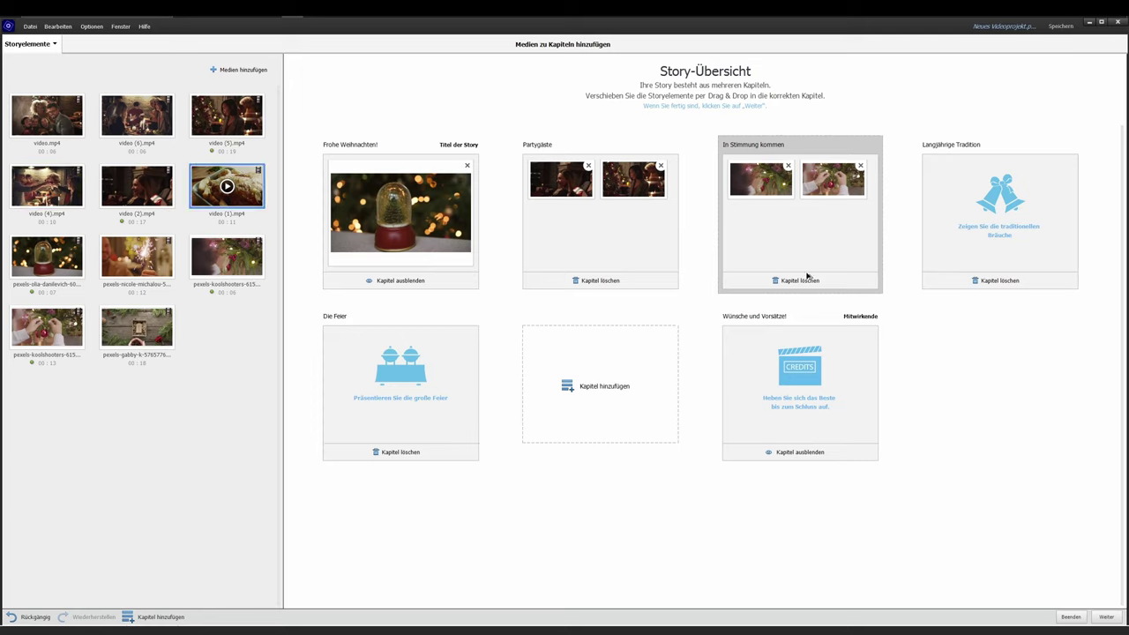
Fill Langjährige Tradition with video (1) and (6), Die Feier with video (4) and the sparkler clip, and Wünsche und Vorsätze with video.mp4.
left_click_drag(227, 186, 928, 212)
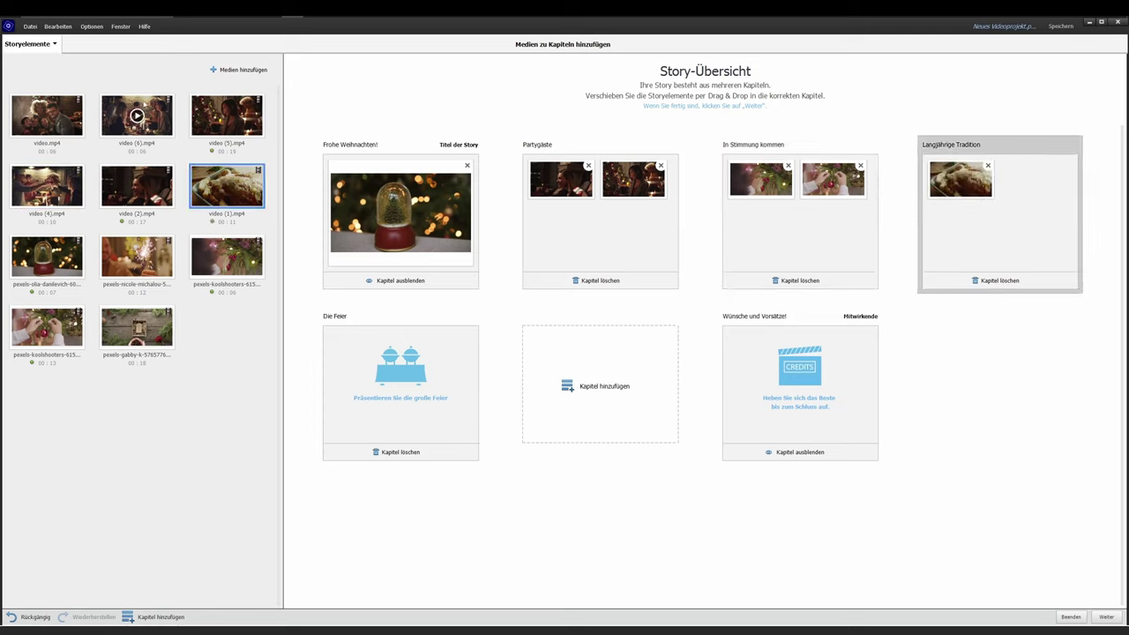
left_click_drag(137, 114, 1019, 232)
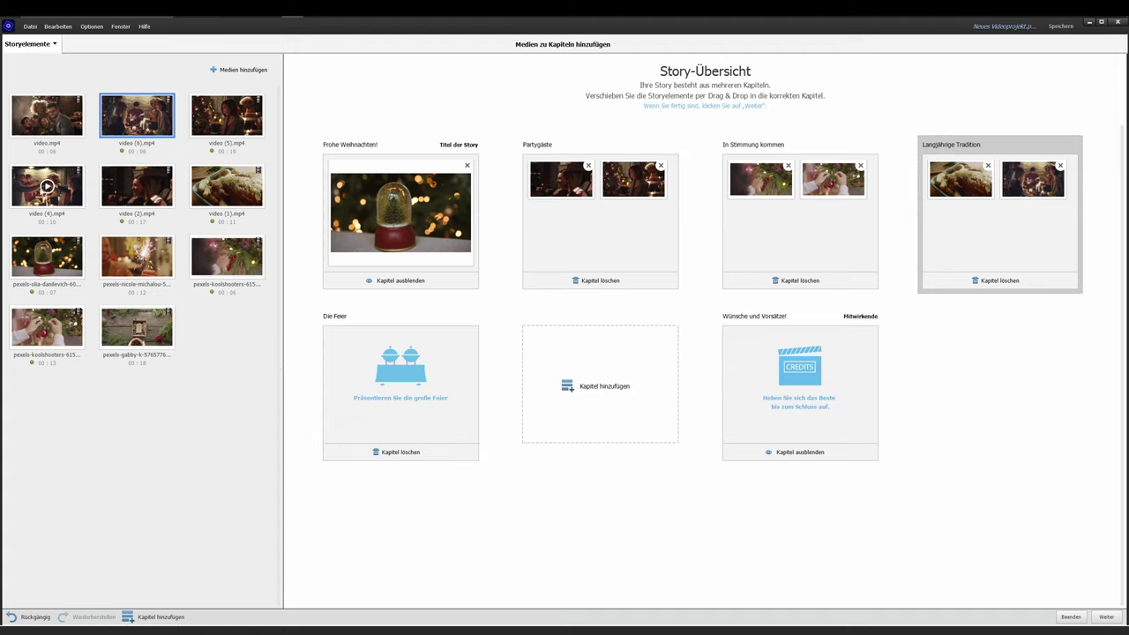
left_click_drag(47, 186, 398, 385)
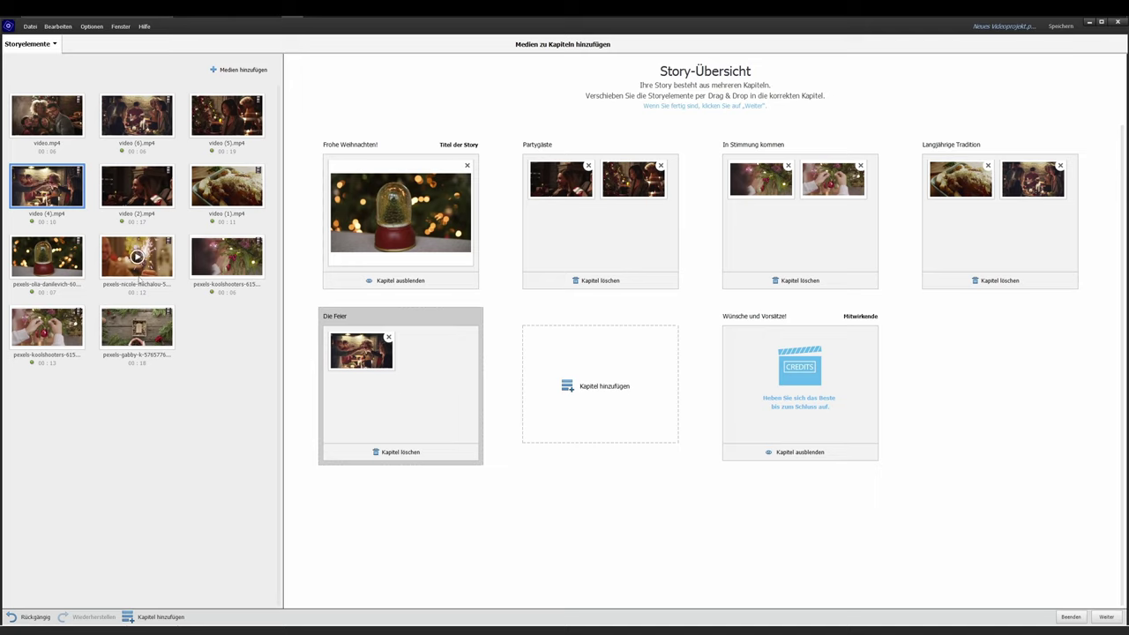
left_click_drag(139, 280, 425, 366)
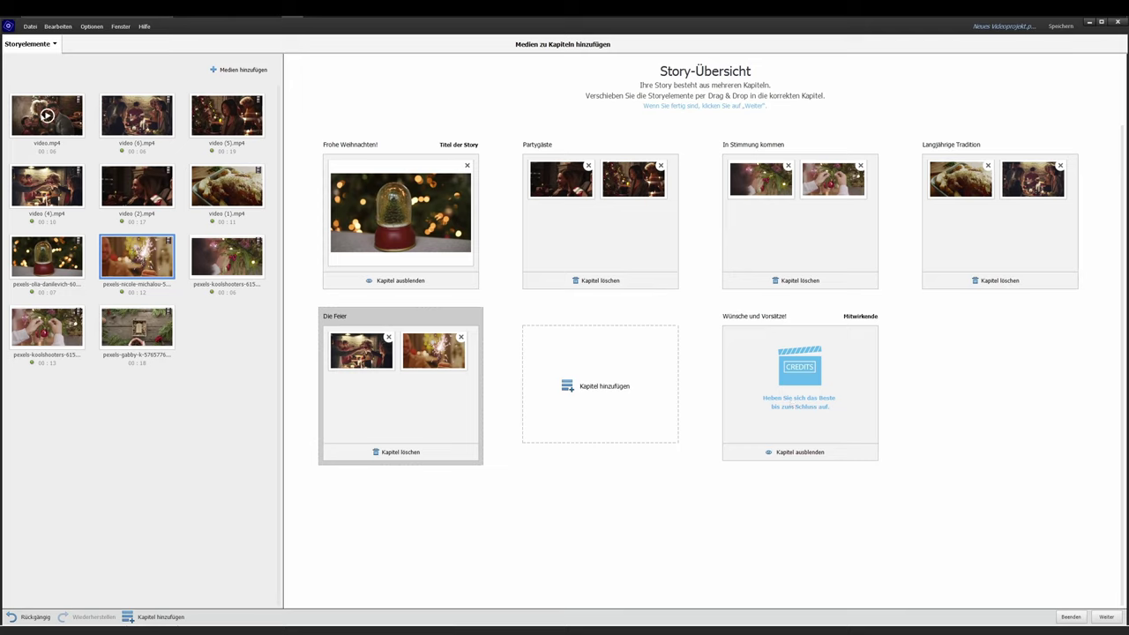
left_click_drag(47, 114, 791, 374)
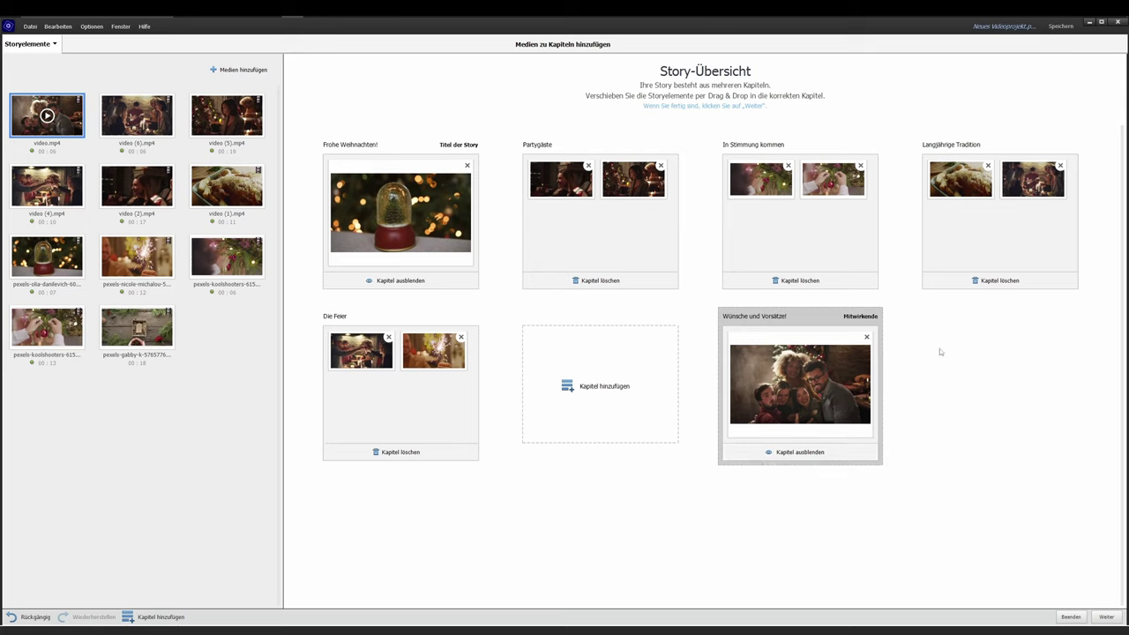
Build the story and open the Detailansicht listing every chapter with its duration.
left_click(1108, 618)
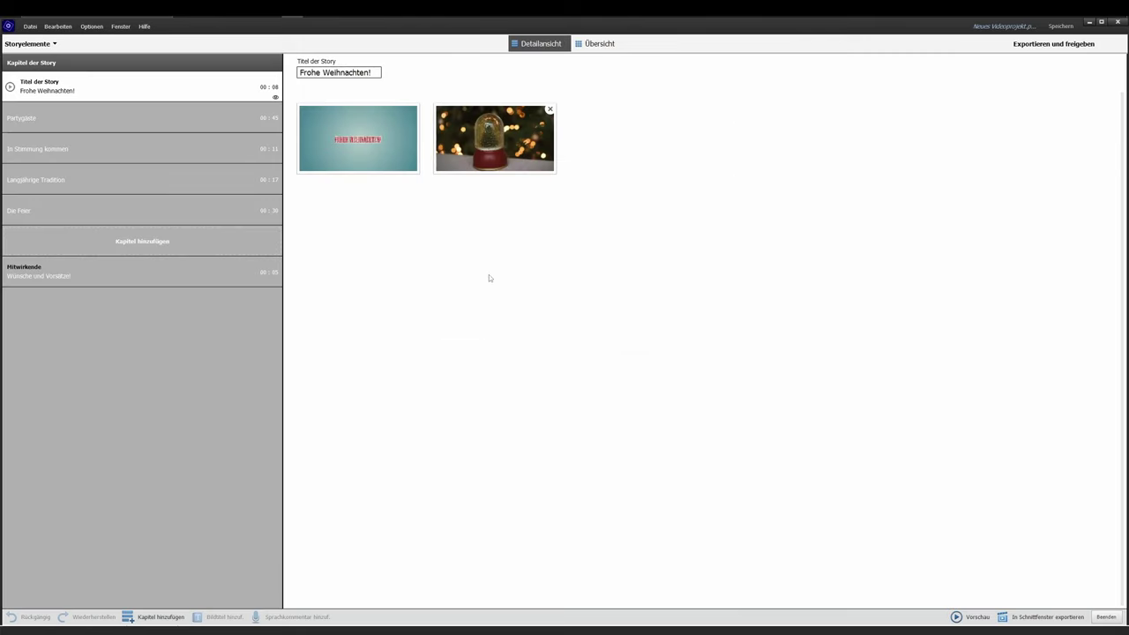
Select the entire text Frohe Weihnachten! in the Titel der Story field.
mouse_move(371, 170)
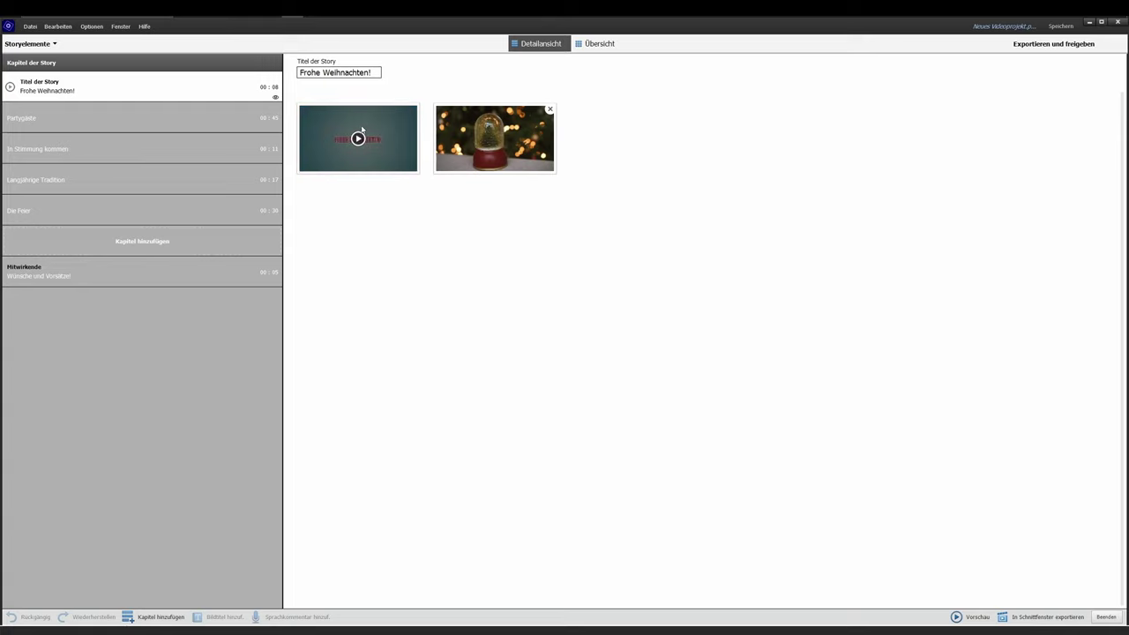
left_click(351, 74)
left_click(378, 72)
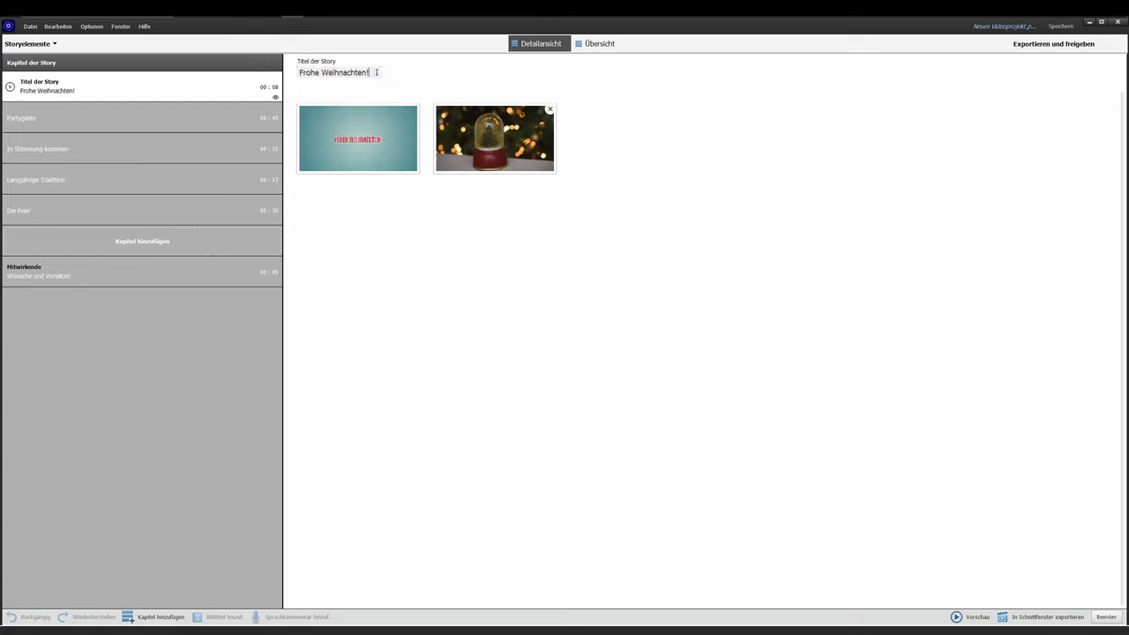
left_click_drag(378, 72, 298, 72)
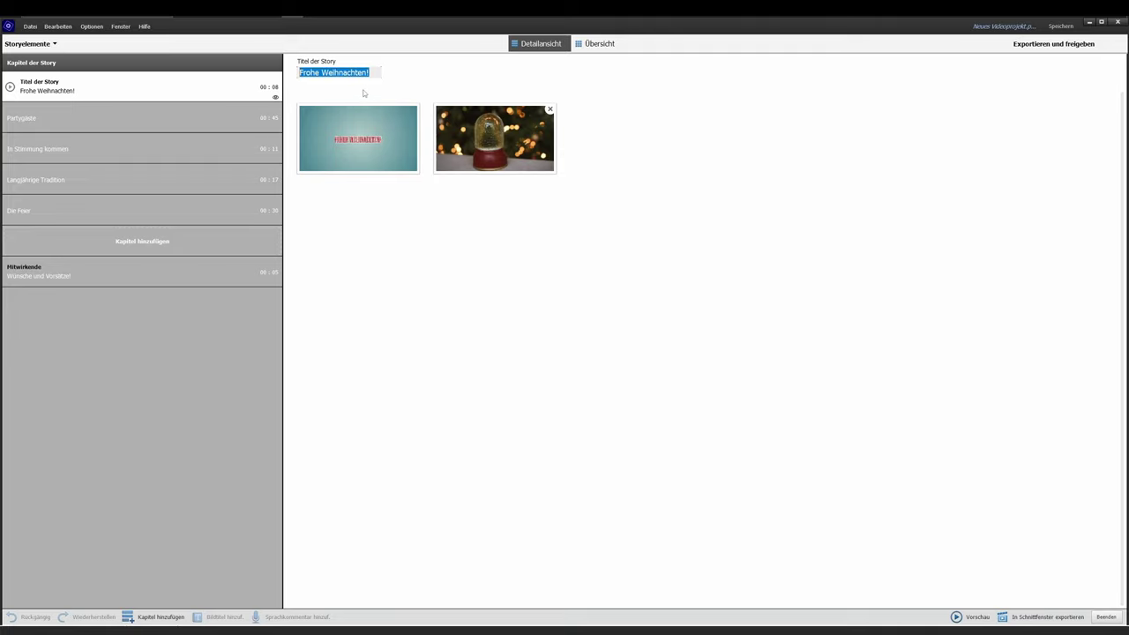
left_click(363, 93)
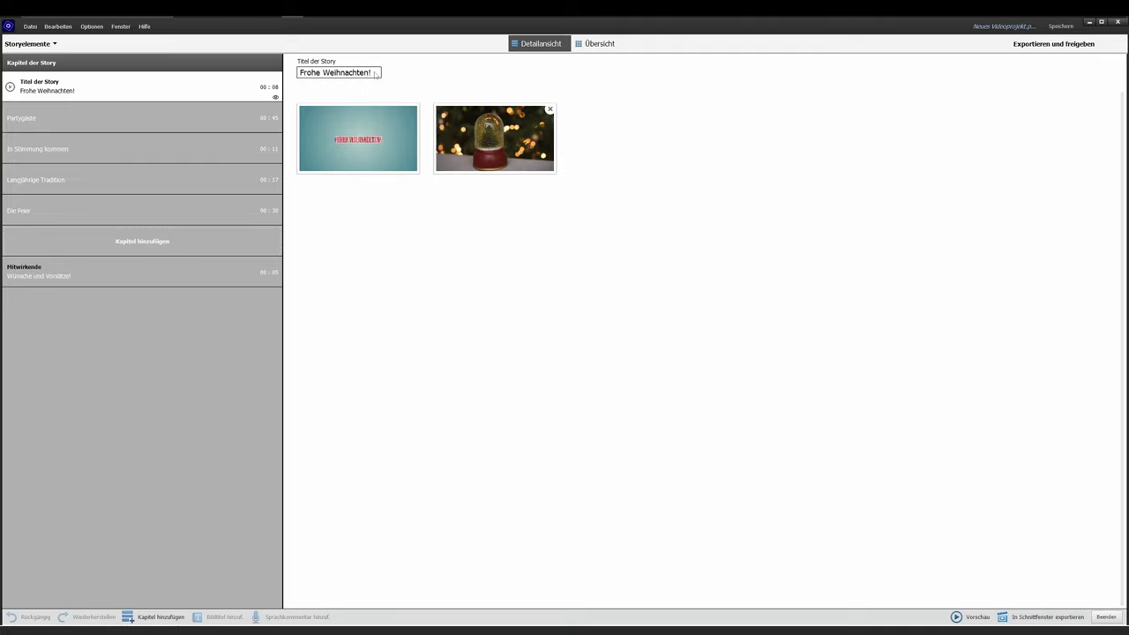
Play the Frohe Weihnachten! title clip over the snow globe, then close the preview.
left_click(358, 140)
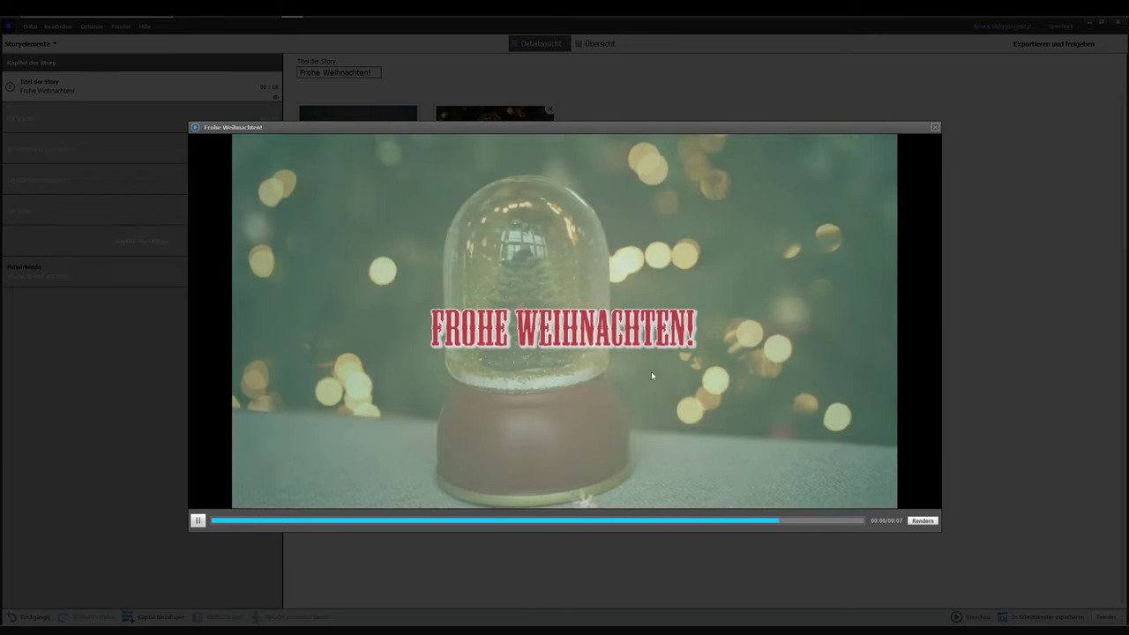
left_click(1053, 345)
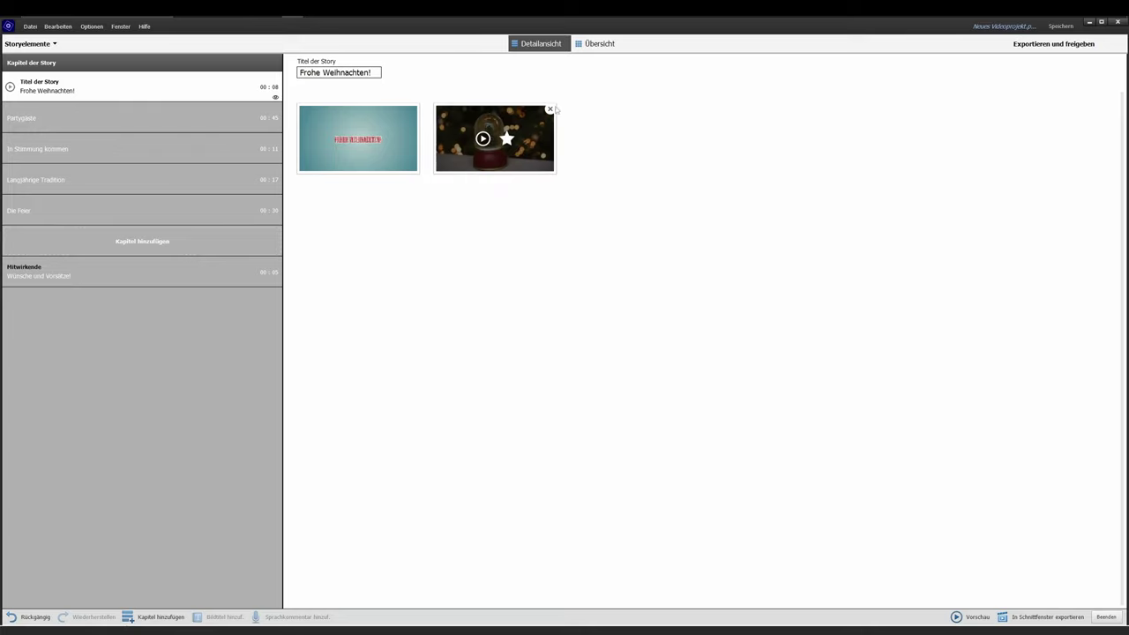
Preview the Partygäste and Langjährige Tradition chapter clips, passing through In Stimmung kommen.
left_click(210, 115)
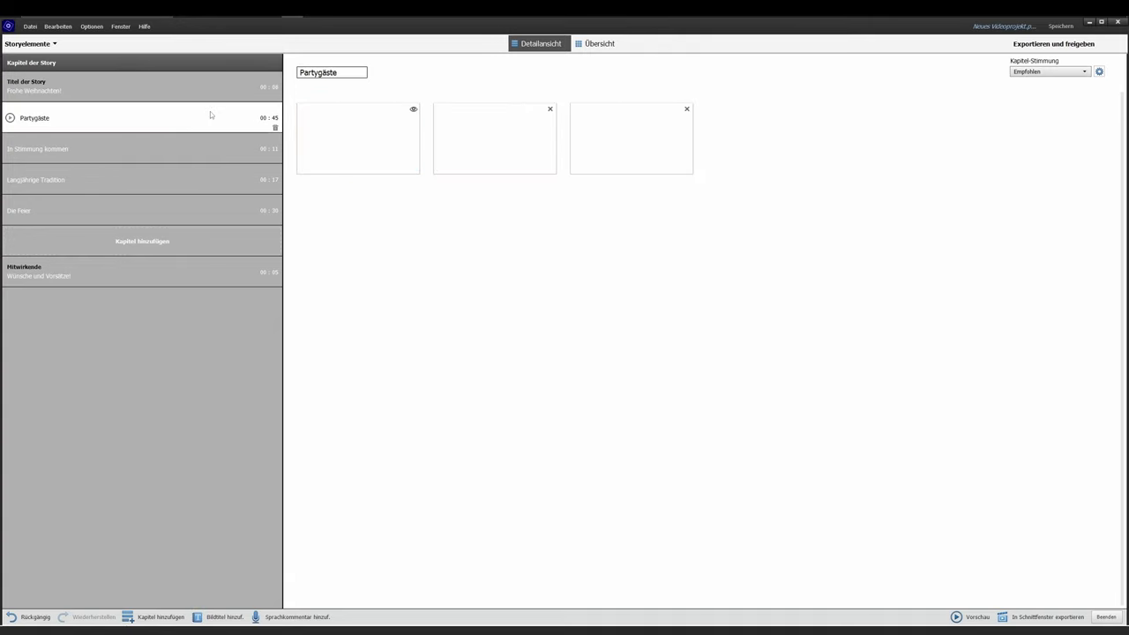
mouse_move(359, 138)
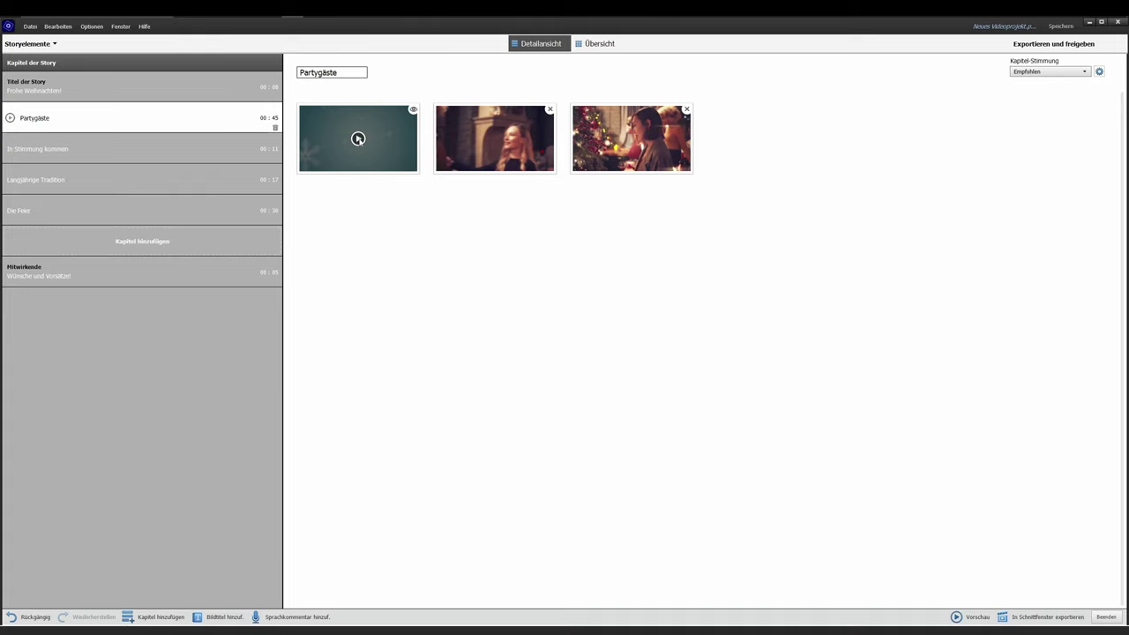
left_click(358, 138)
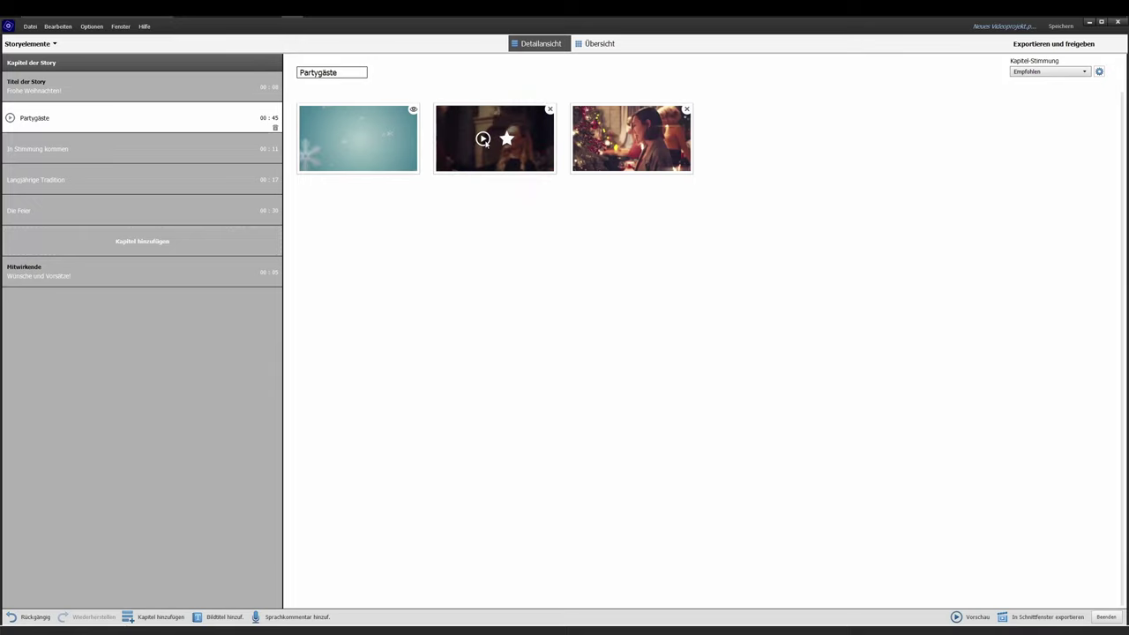
left_click(189, 148)
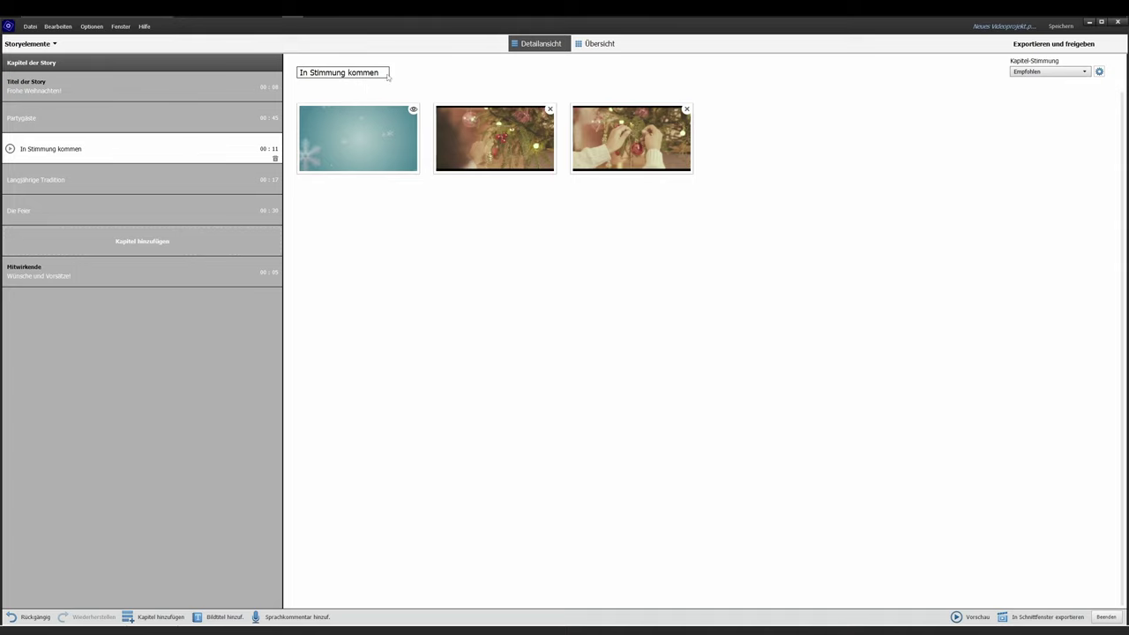
left_click(154, 182)
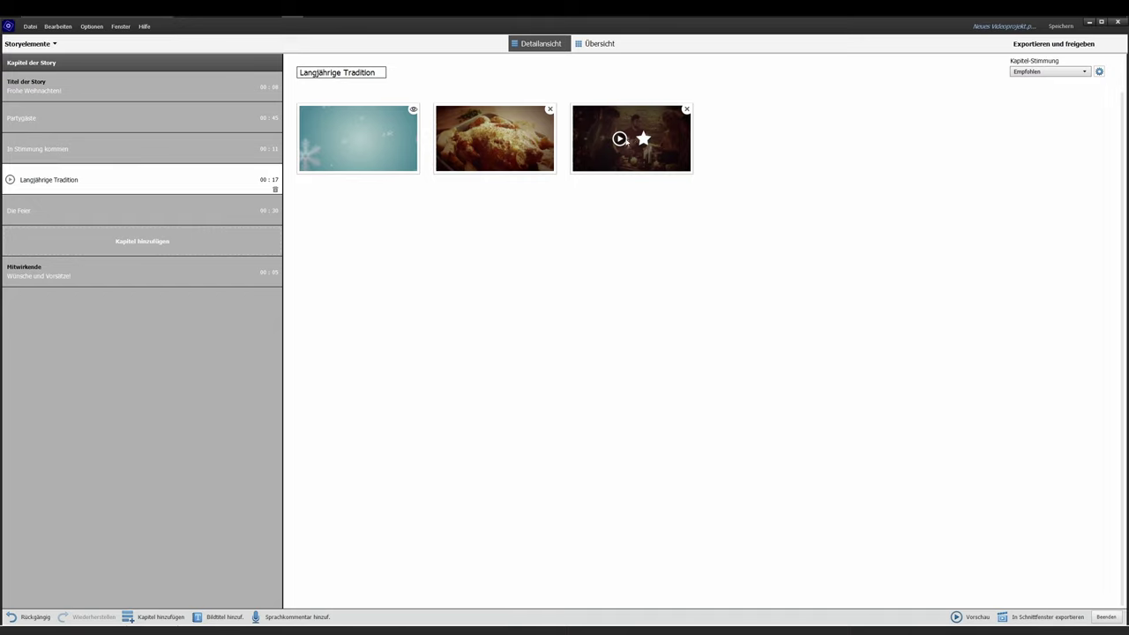
left_click(482, 139)
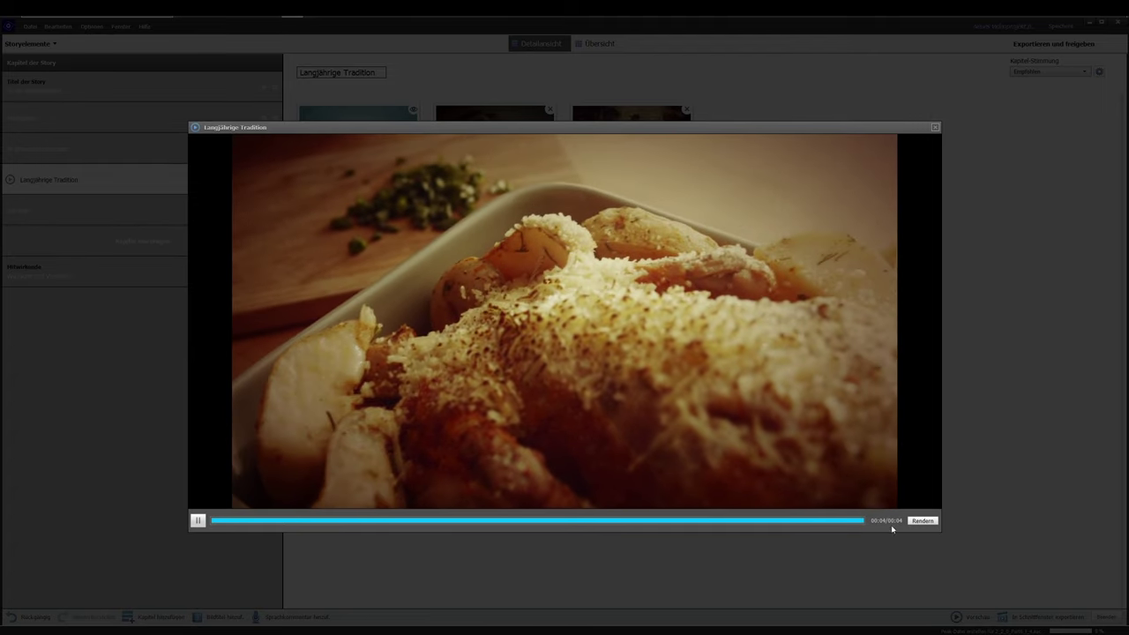
left_click(936, 128)
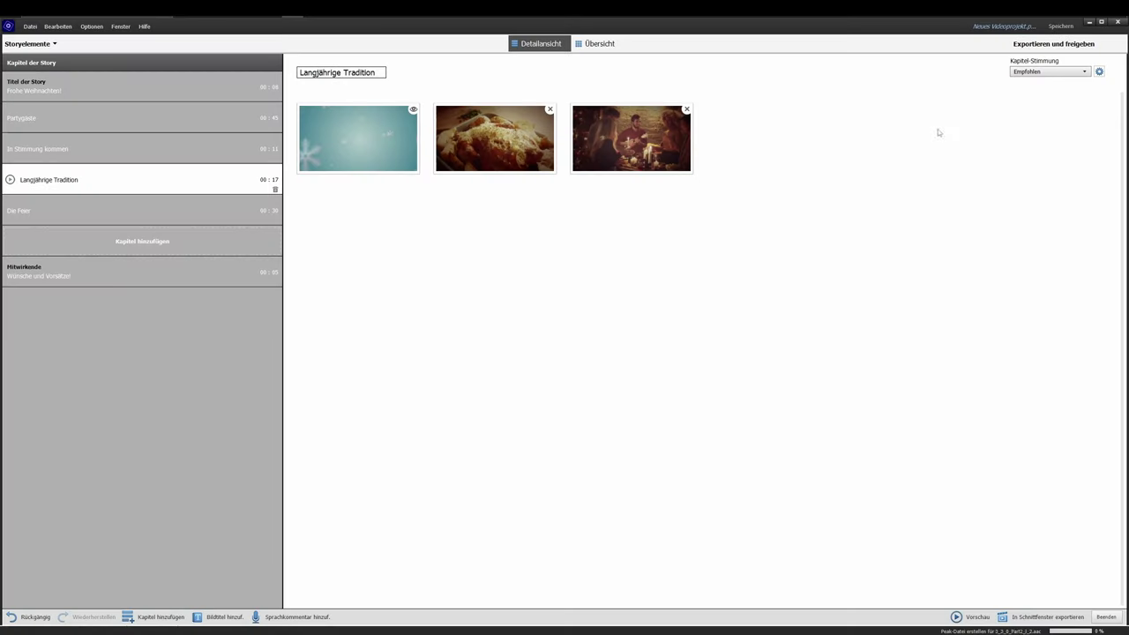
Preview the Die Feier chapter clips, then switch to the Mitwirkende closing chapter.
left_click(162, 213)
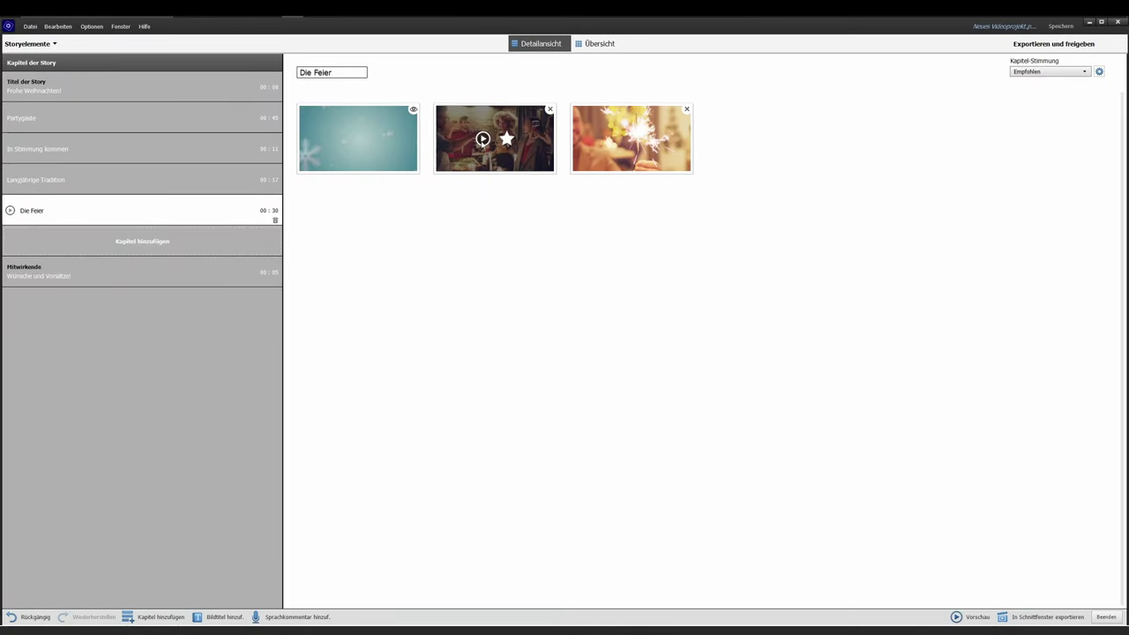
left_click(482, 139)
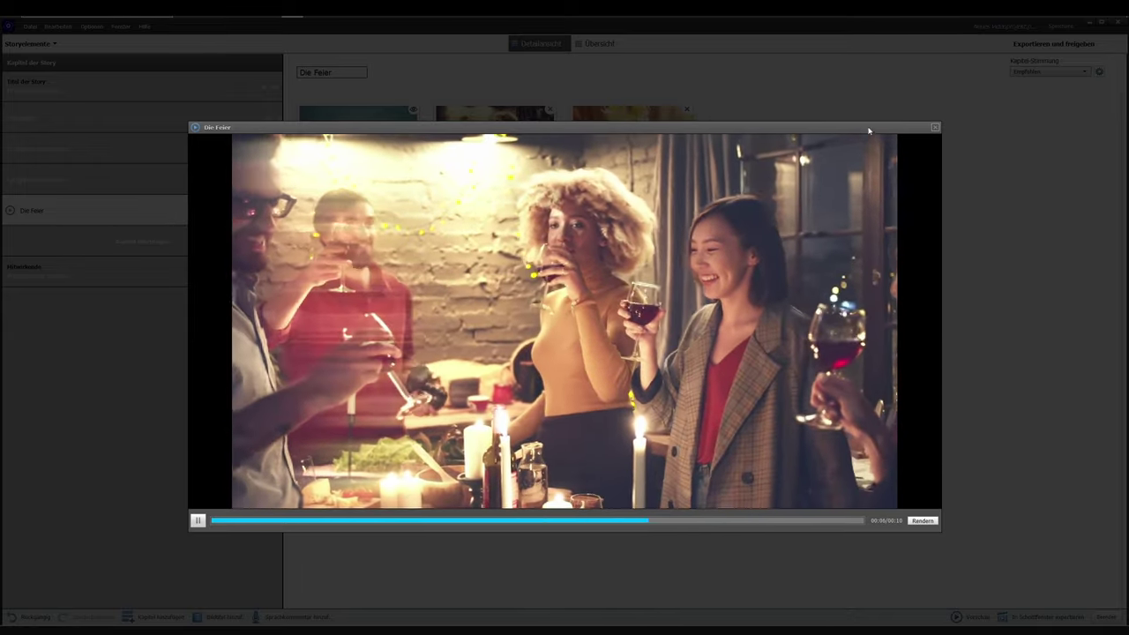
left_click(936, 129)
left_click(149, 265)
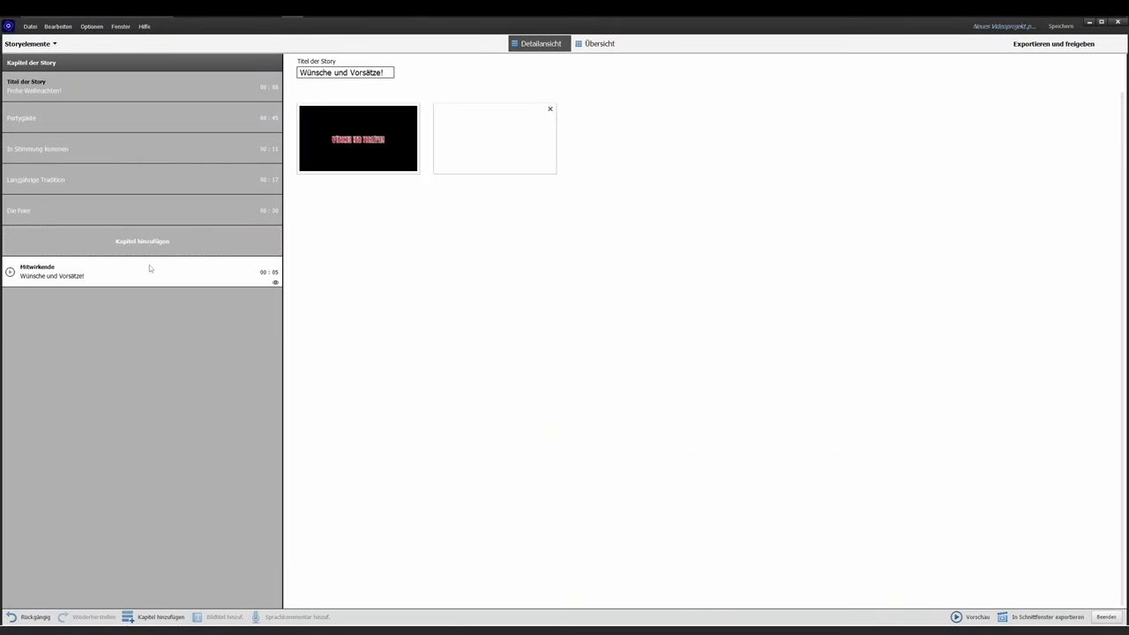
Retitle the closing clip from 'Wünsche und Vorsätze!' to 'Guten Rutsch!' and preview it.
left_click(357, 139)
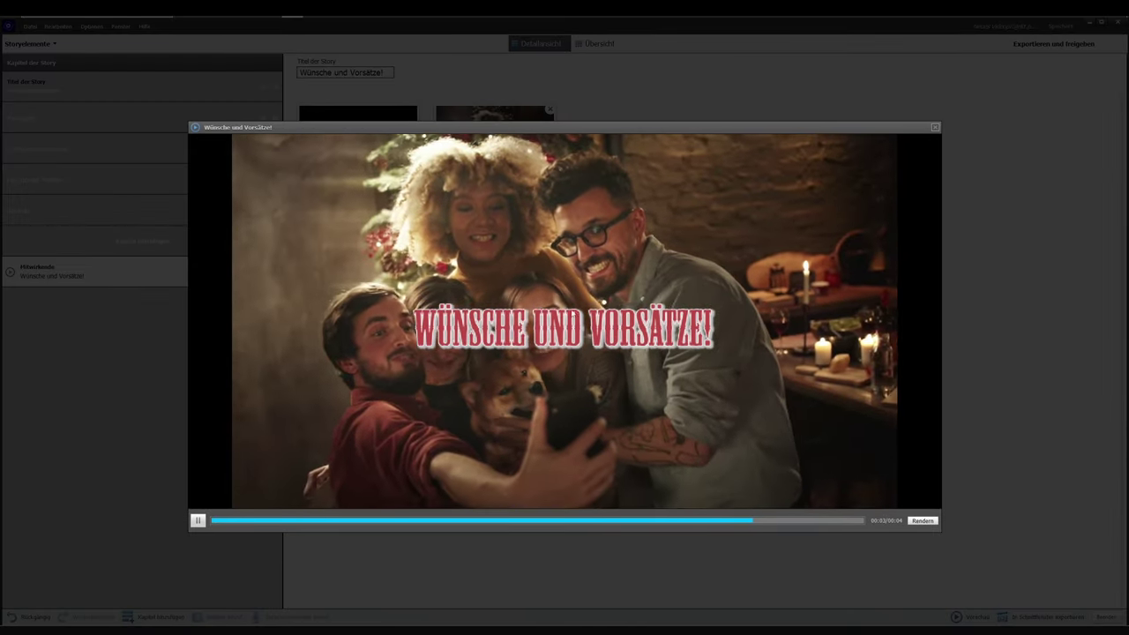
left_click(935, 127)
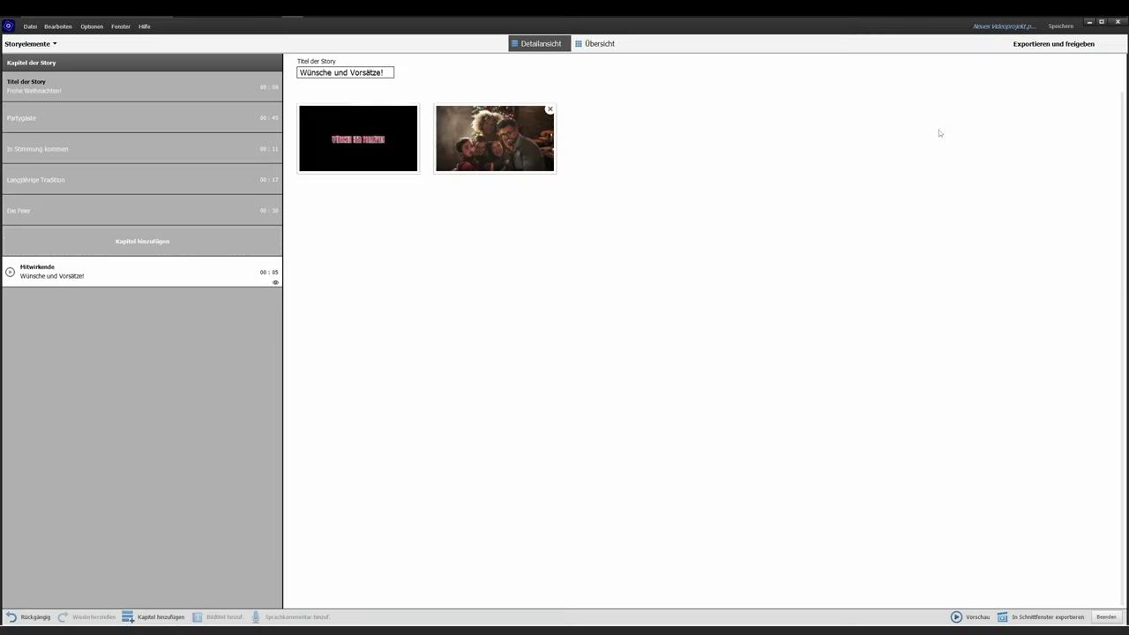
left_click(383, 73)
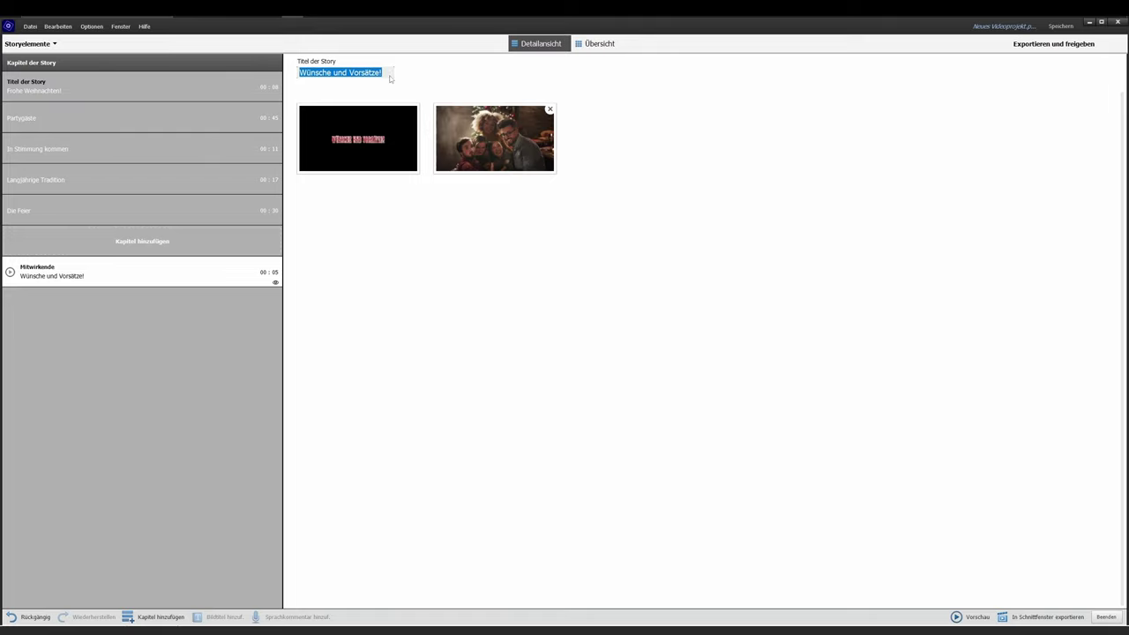
type("Guten G")
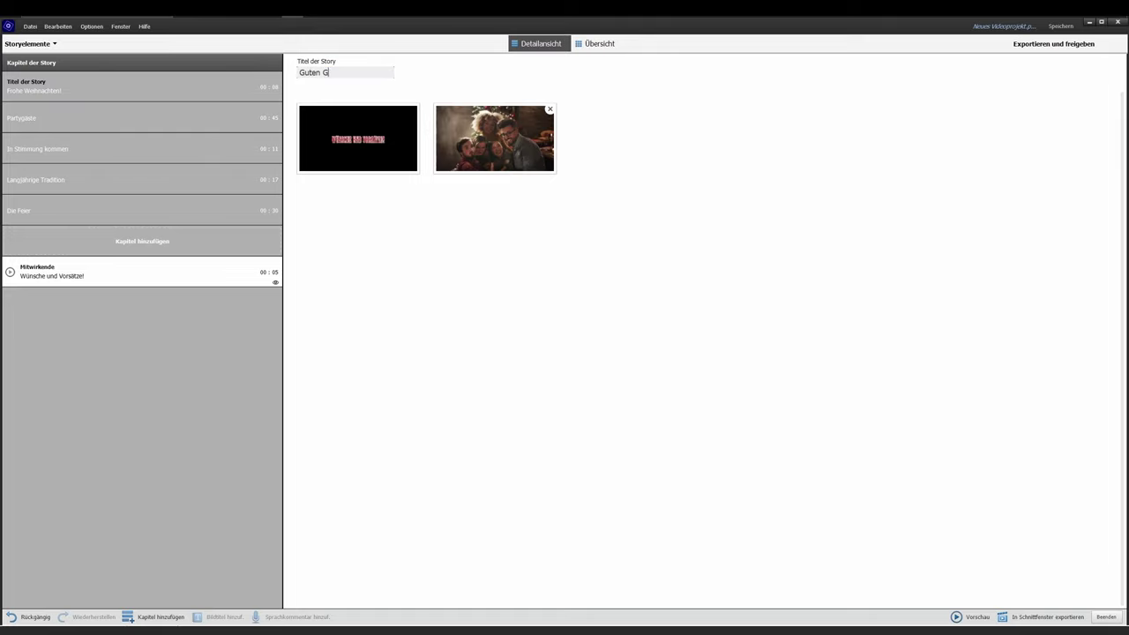
key("BackSpace")
type("Rutsch!")
left_click(329, 253)
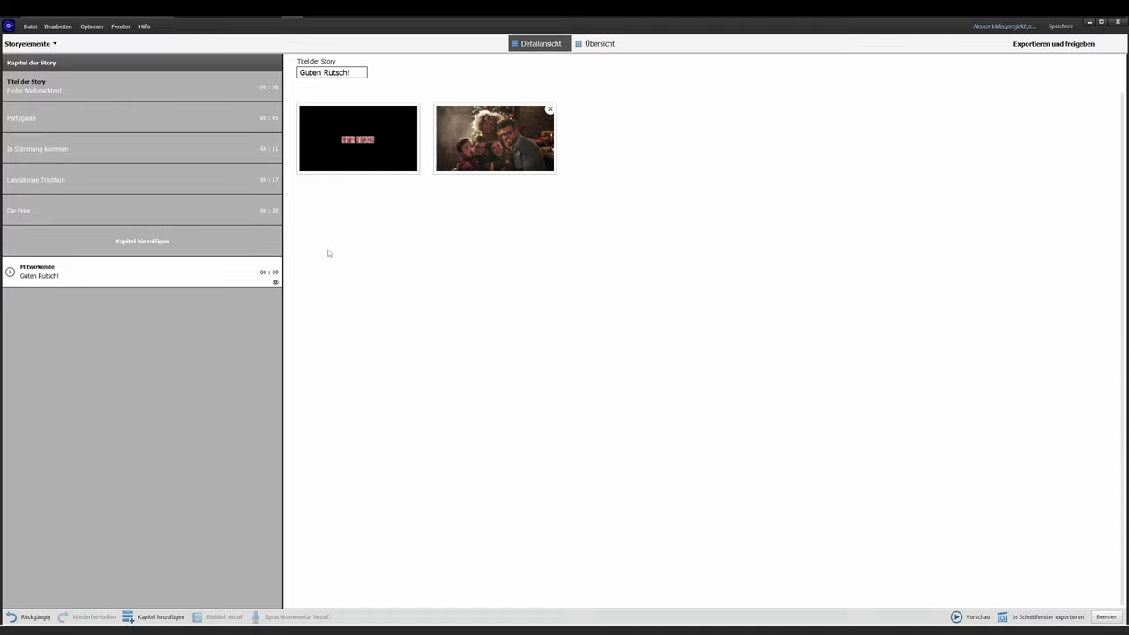
left_click(358, 138)
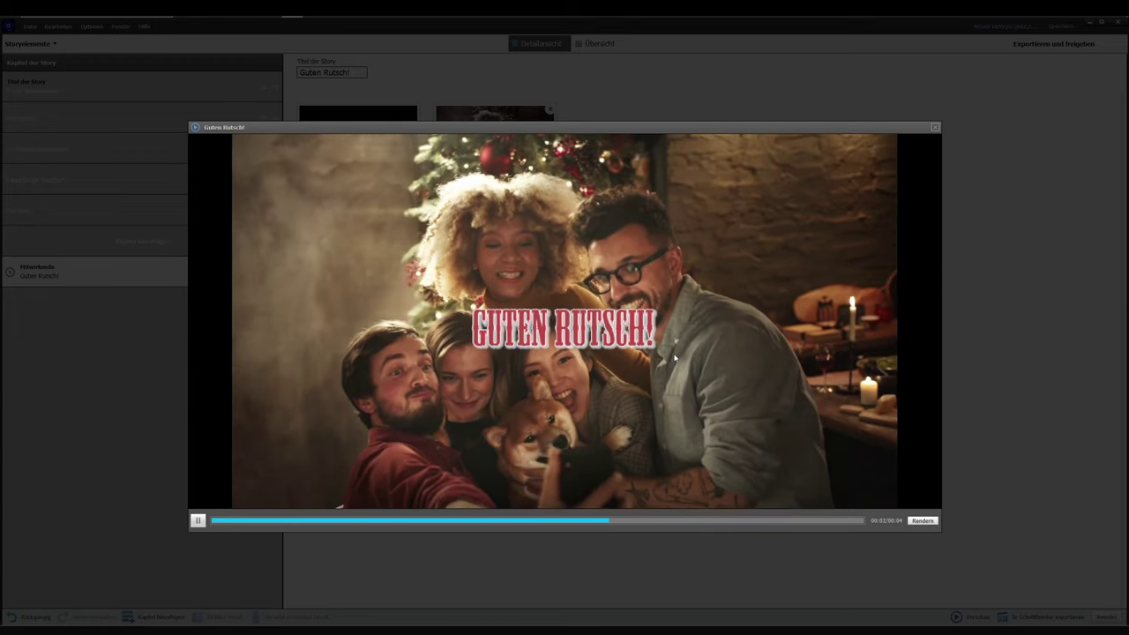
left_click(934, 128)
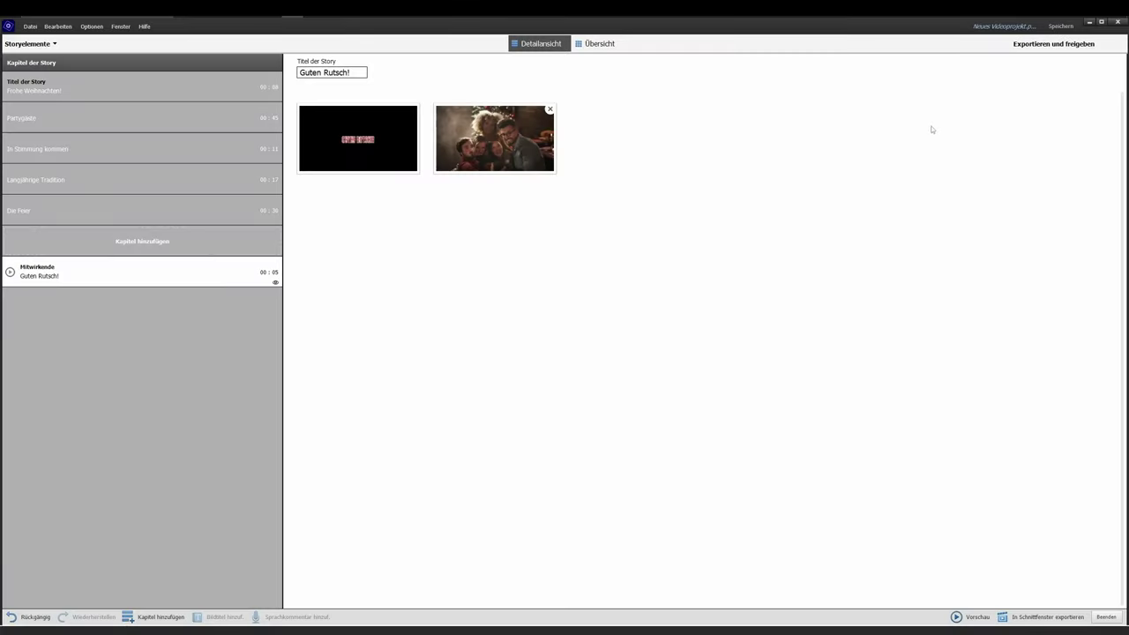
Switch to the Übersicht chapter overview and preview the three-clip In Stimmung kommen chapter.
left_click(593, 43)
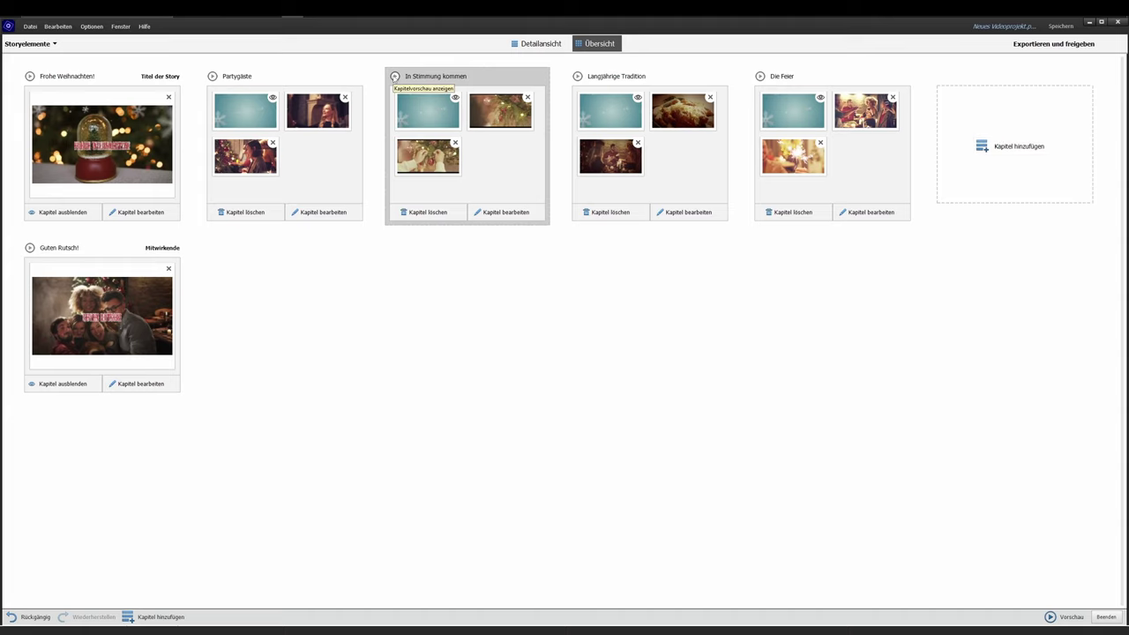
left_click(395, 76)
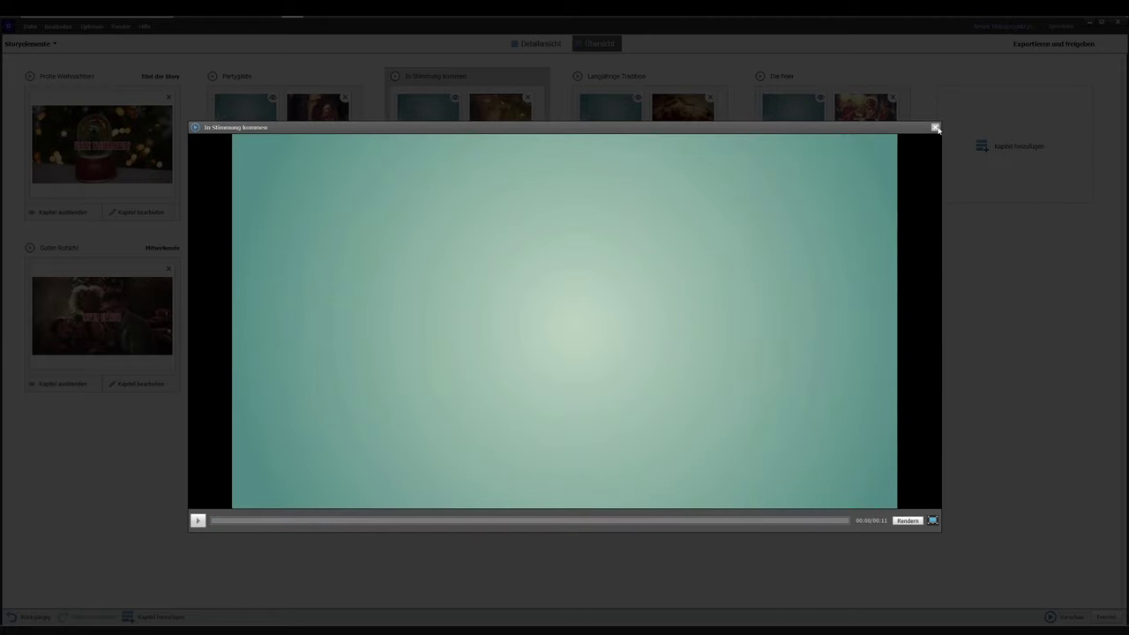
left_click(936, 128)
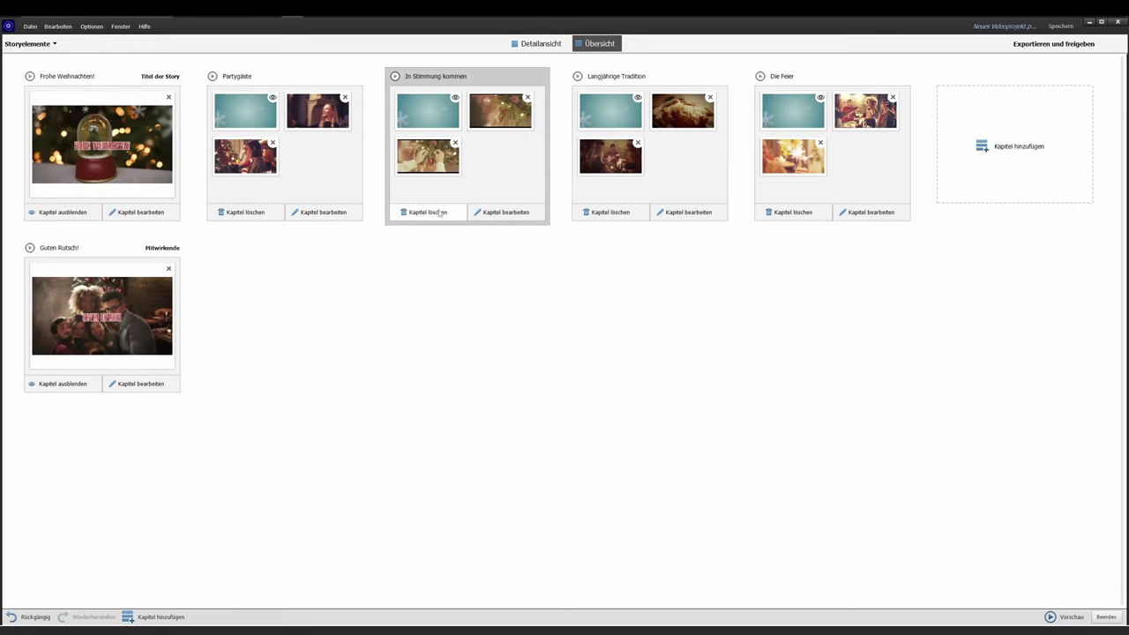
Delete the In Stimmung kommen chapter and its clips, confirming with Ja.
left_click(438, 215)
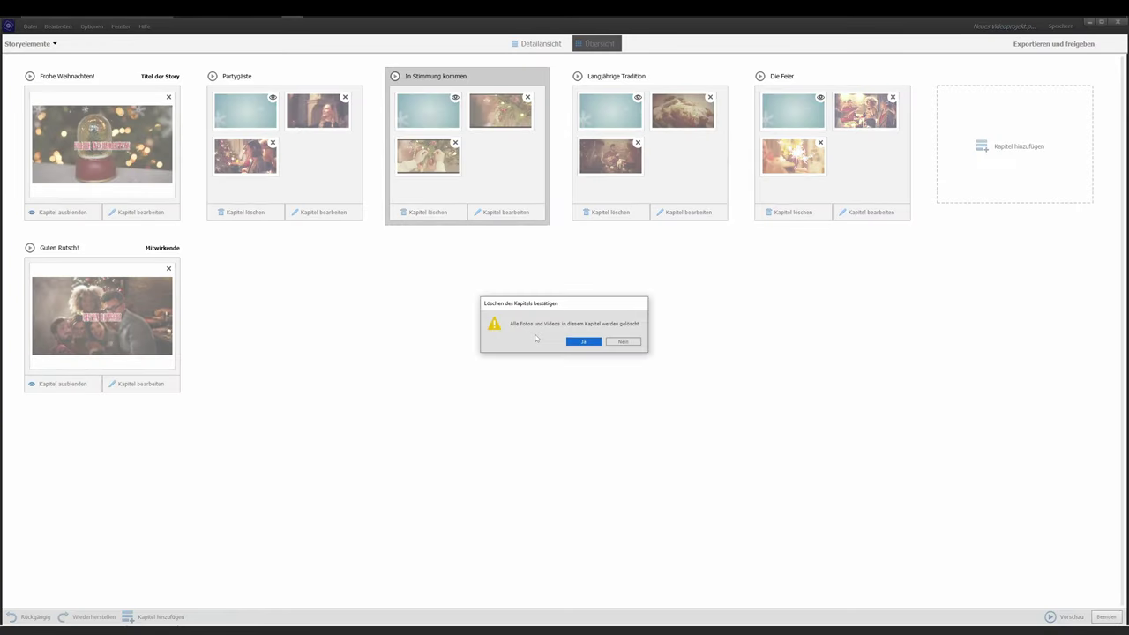
left_click(583, 342)
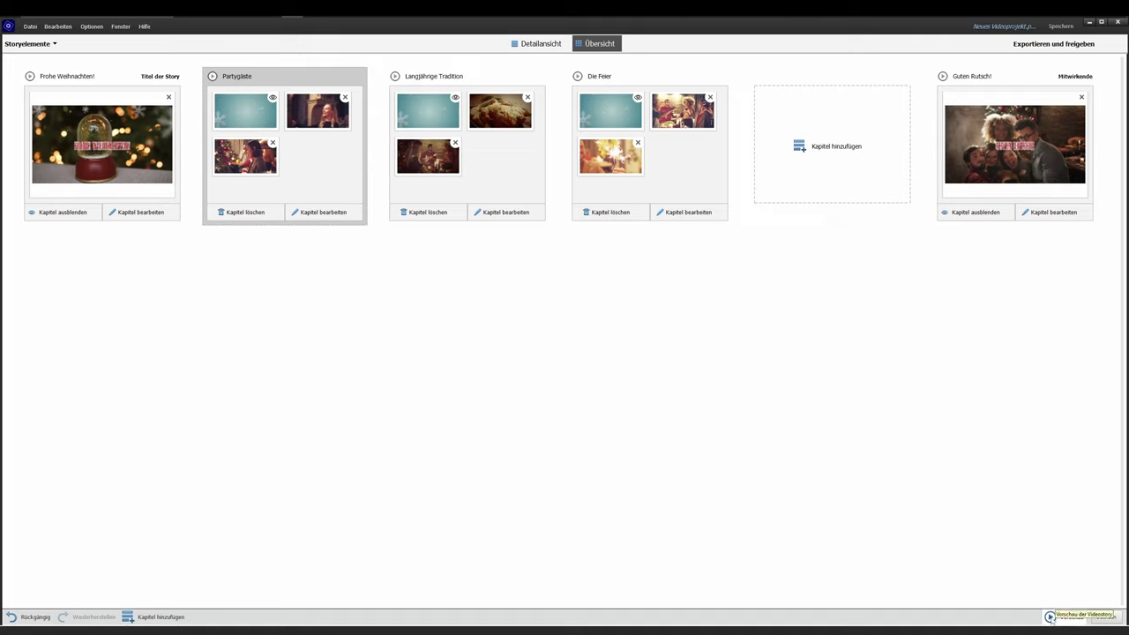
Play a Story-Vorschau of the whole story, from Frohe Weihnachten! to Guten Rutsch!
left_click(1051, 620)
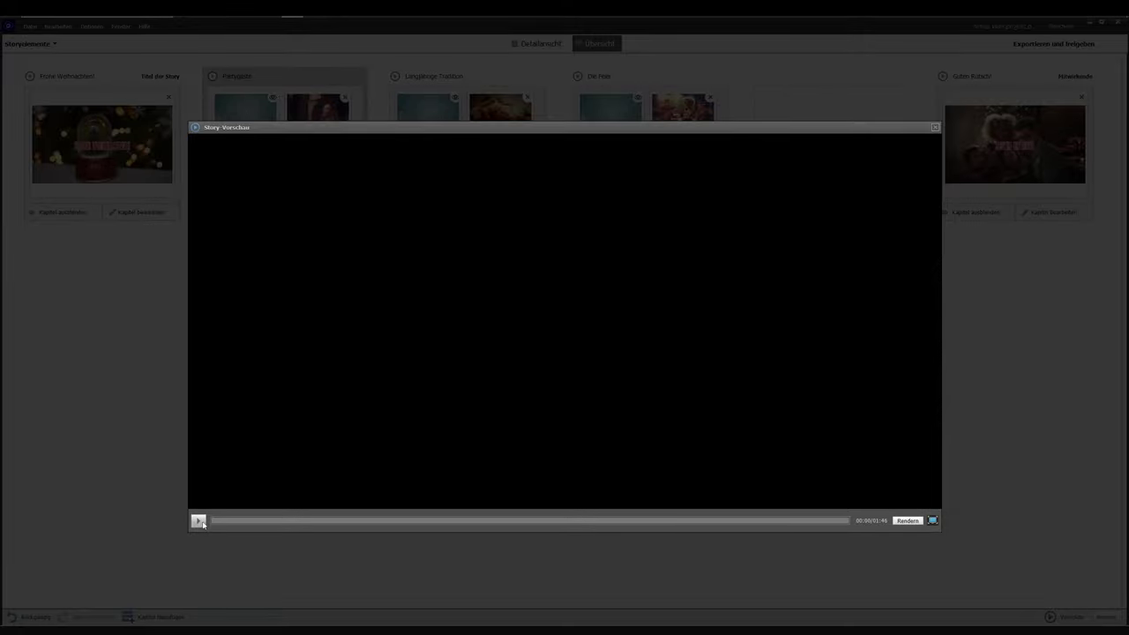
left_click(198, 522)
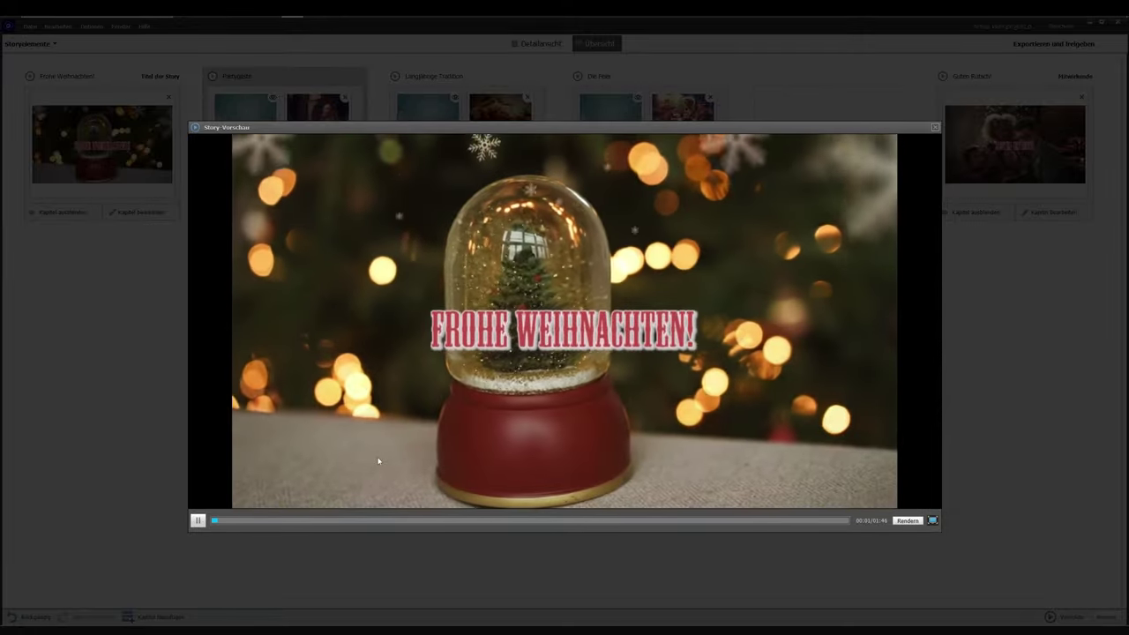